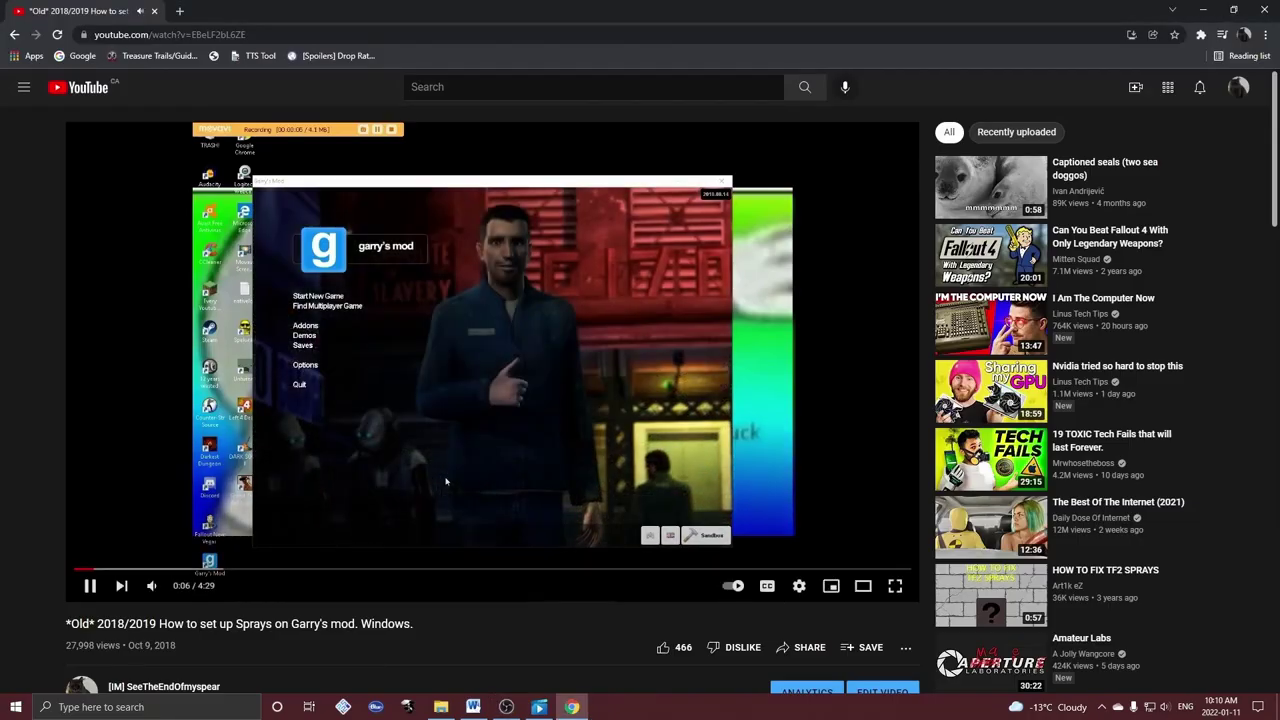
pyautogui.scroll(-1, 670, 380)
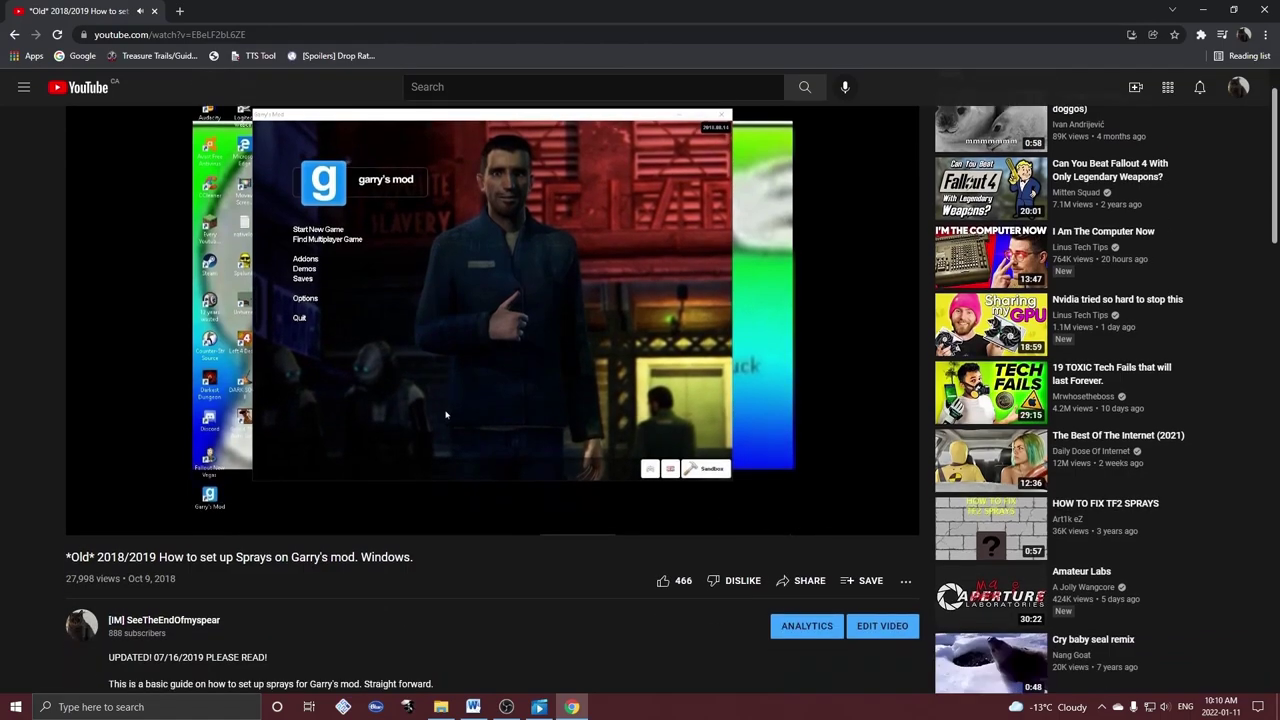
pyautogui.scroll(-1, 670, 380)
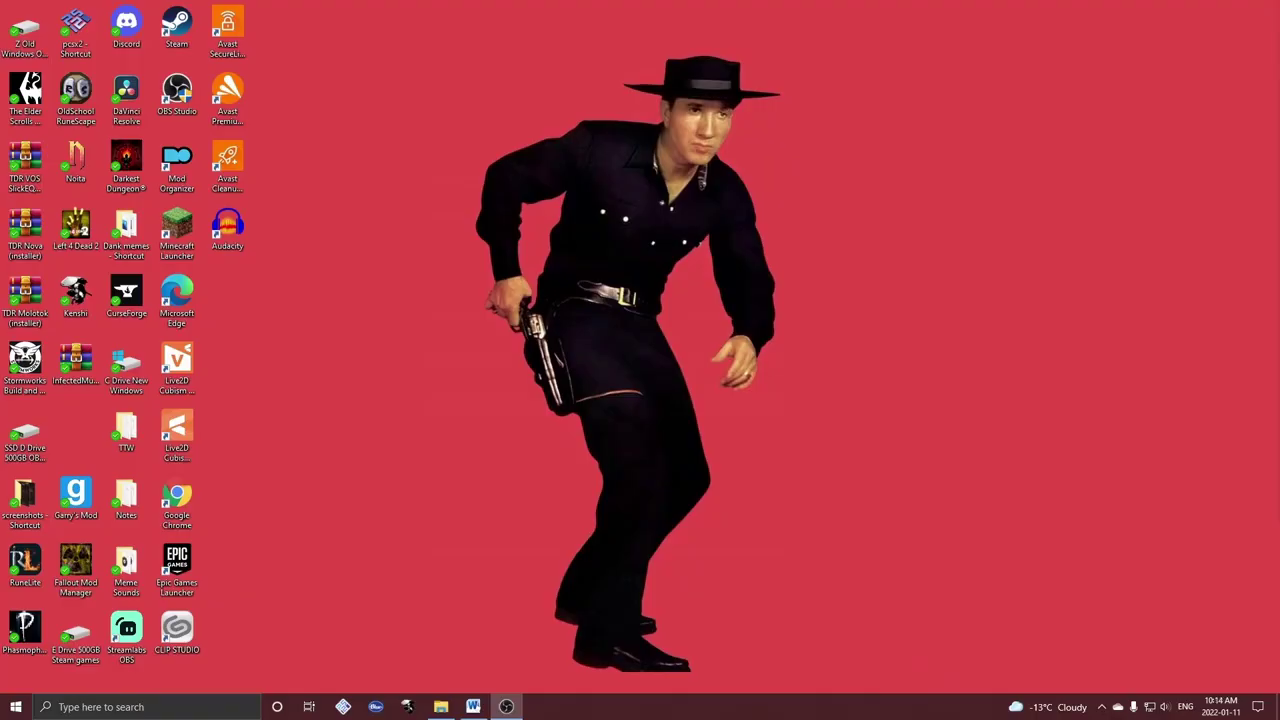
# - Open the Dank memes picture folder in File Explorer
pyautogui.click(441, 706)
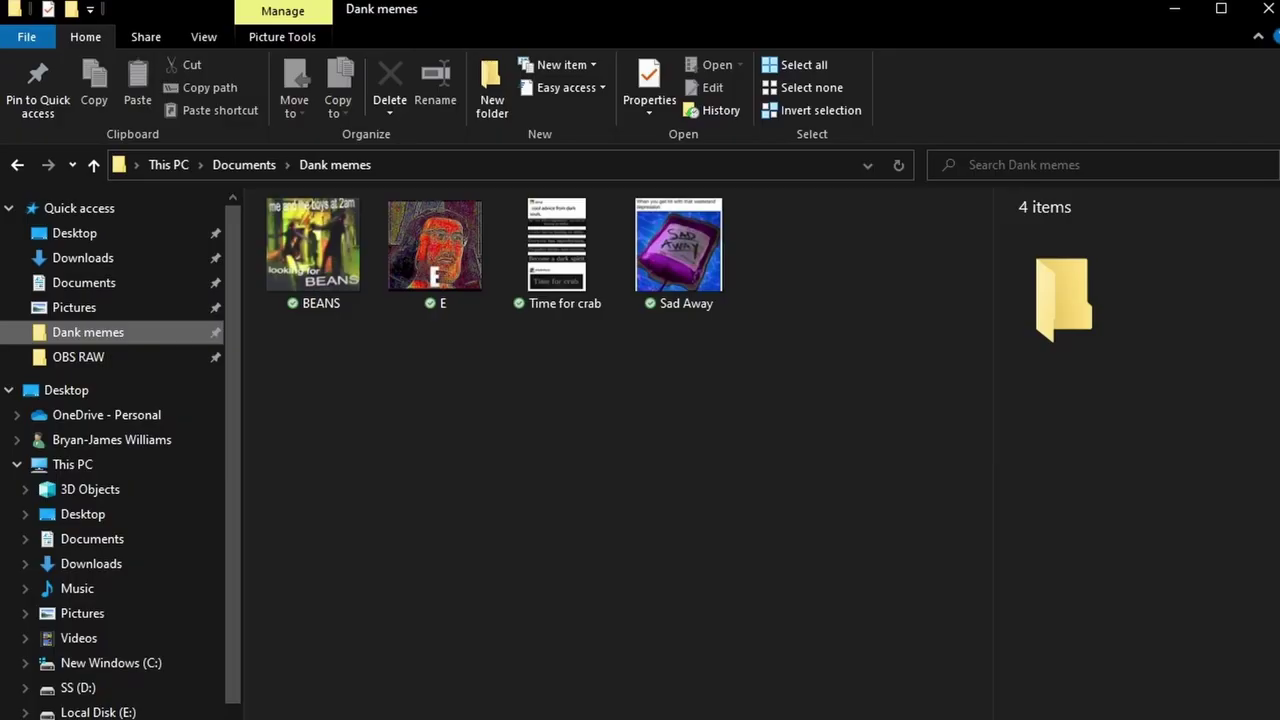
pyautogui.moveTo(448, 248)
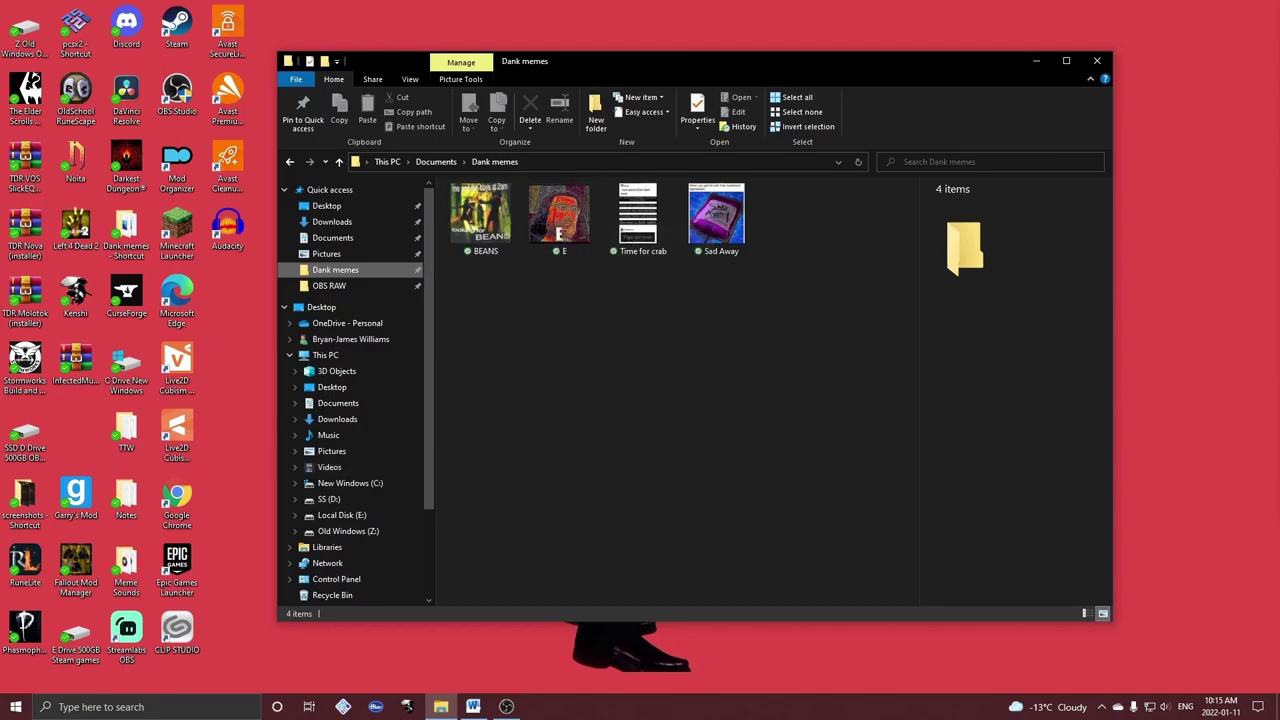
# - Launch Paint and open the BEANS picture from the Dank memes folder
pyautogui.press('super')
pyautogui.write('paint')
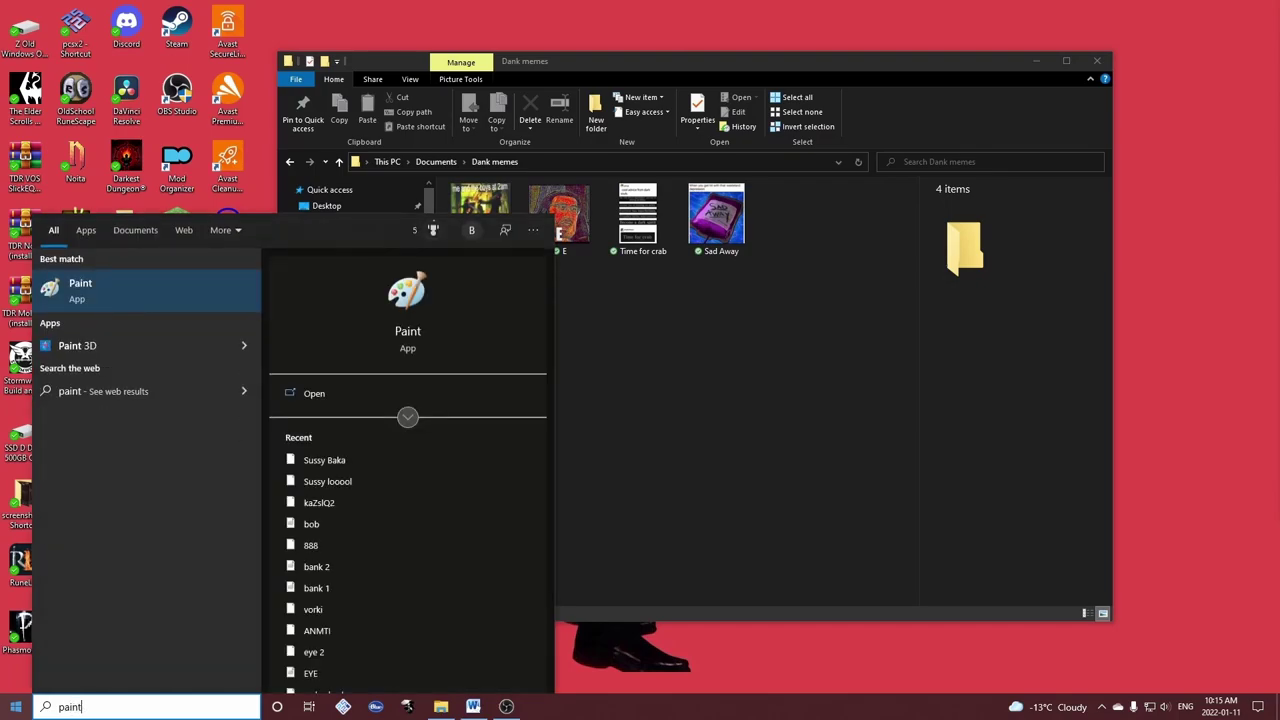
pyautogui.press('Return')
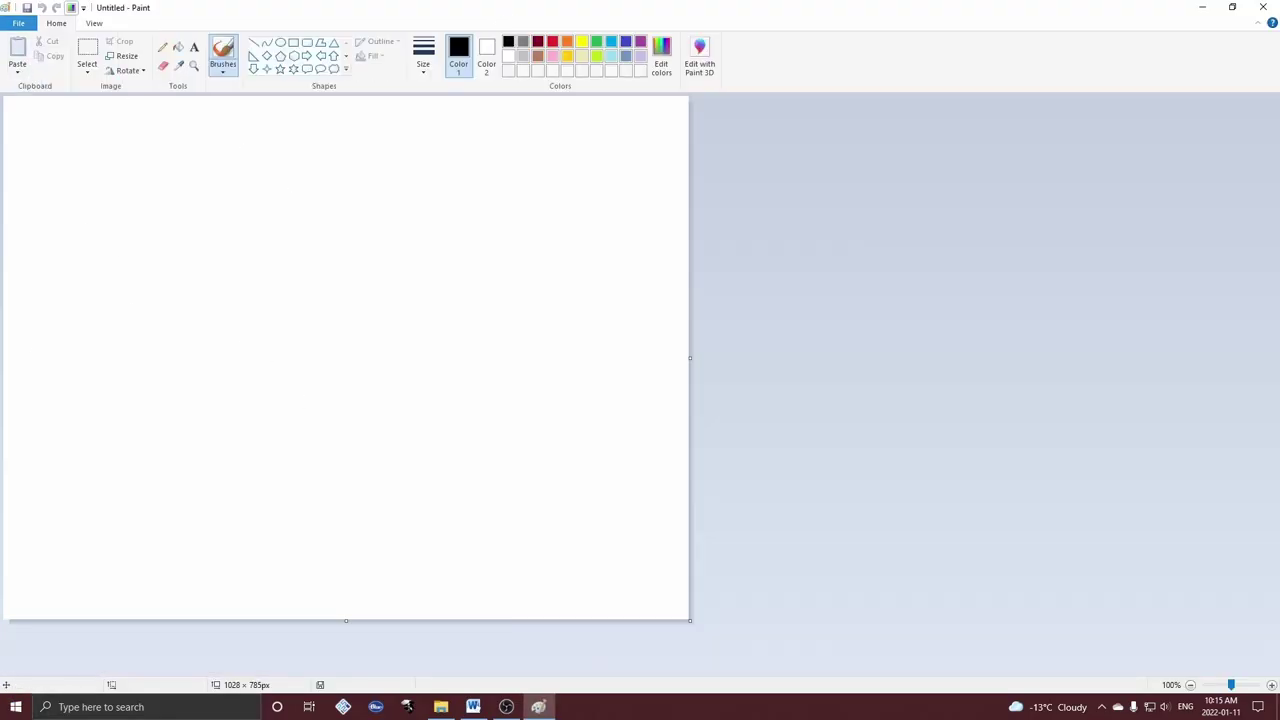
pyautogui.click(18, 23)
pyautogui.click(34, 75)
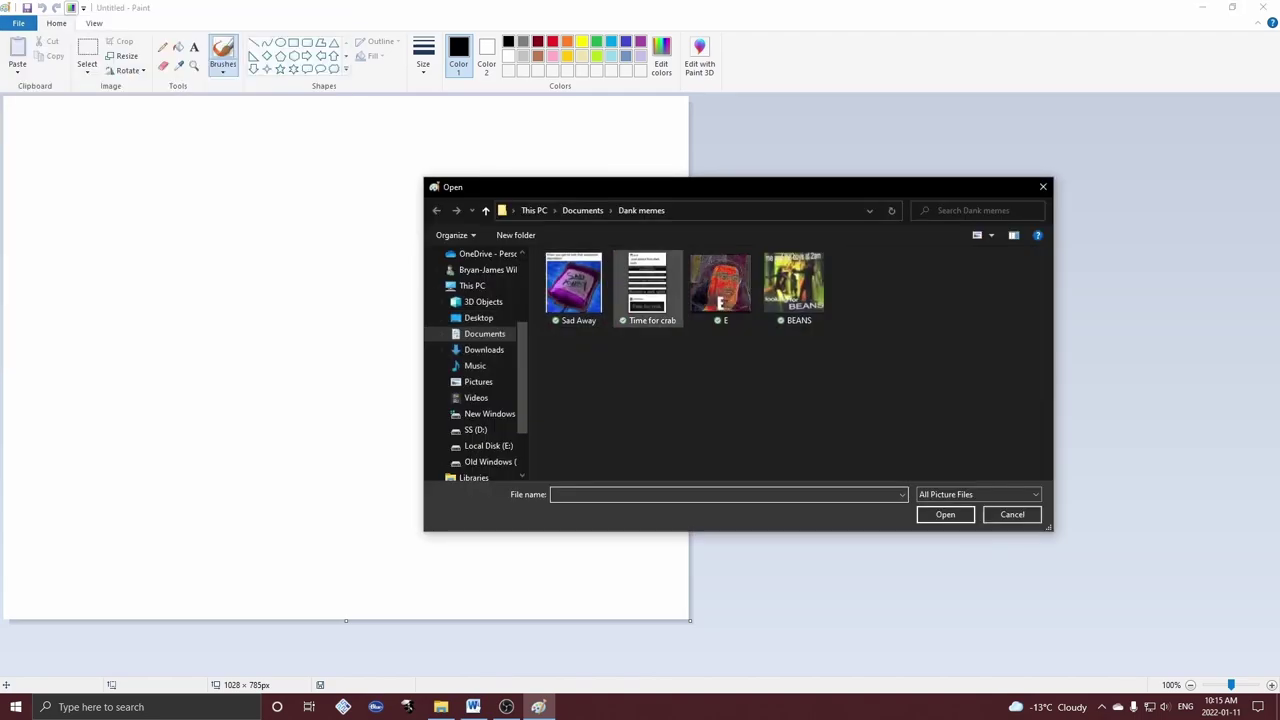
pyautogui.doubleClick(794, 288)
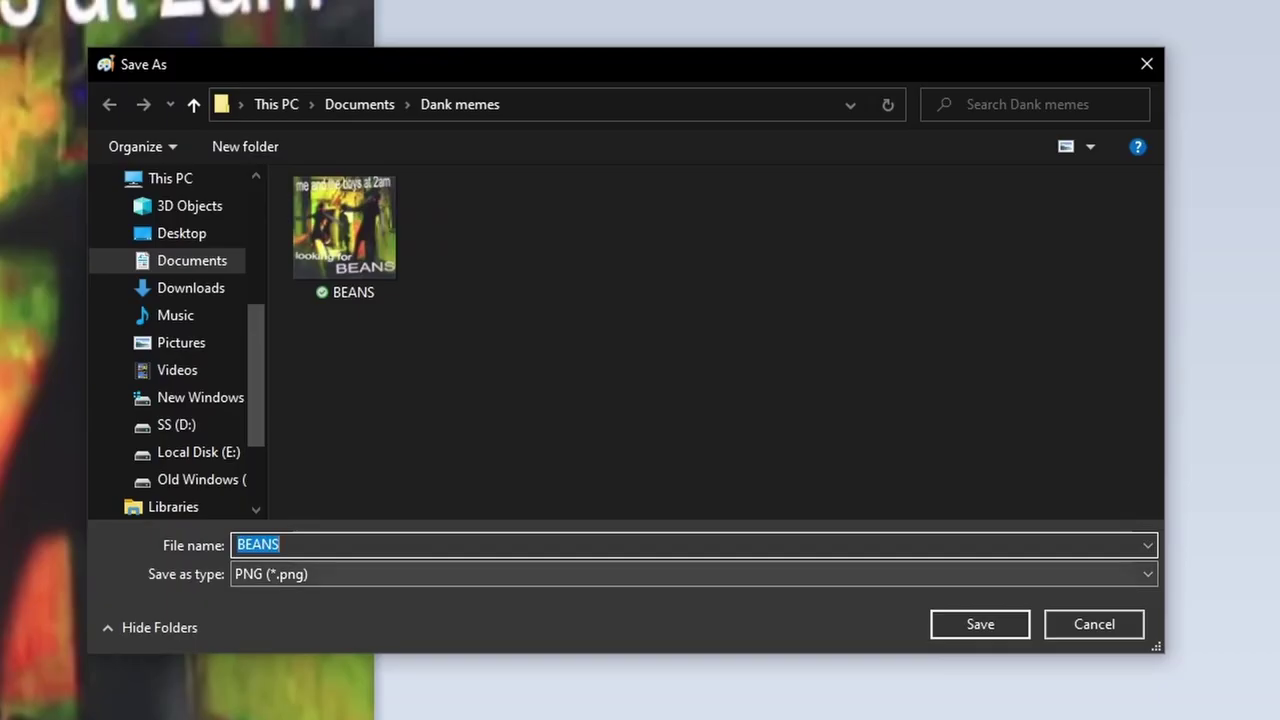
# - Save a copy of the picture in JPEG format as "BEANS jpg" in Dank memes and close Paint
pyautogui.click(694, 573)
pyautogui.click(694, 664)
pyautogui.click(280, 544)
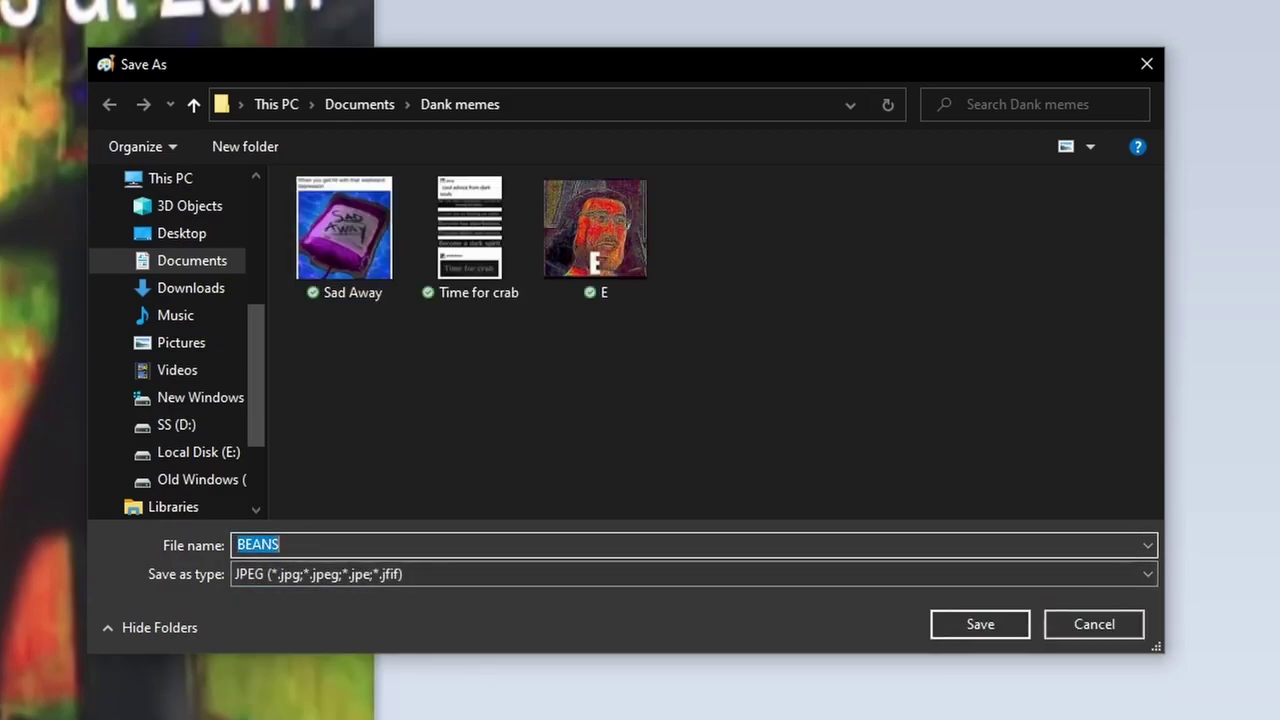
pyautogui.click(280, 544)
pyautogui.write('.jpg')
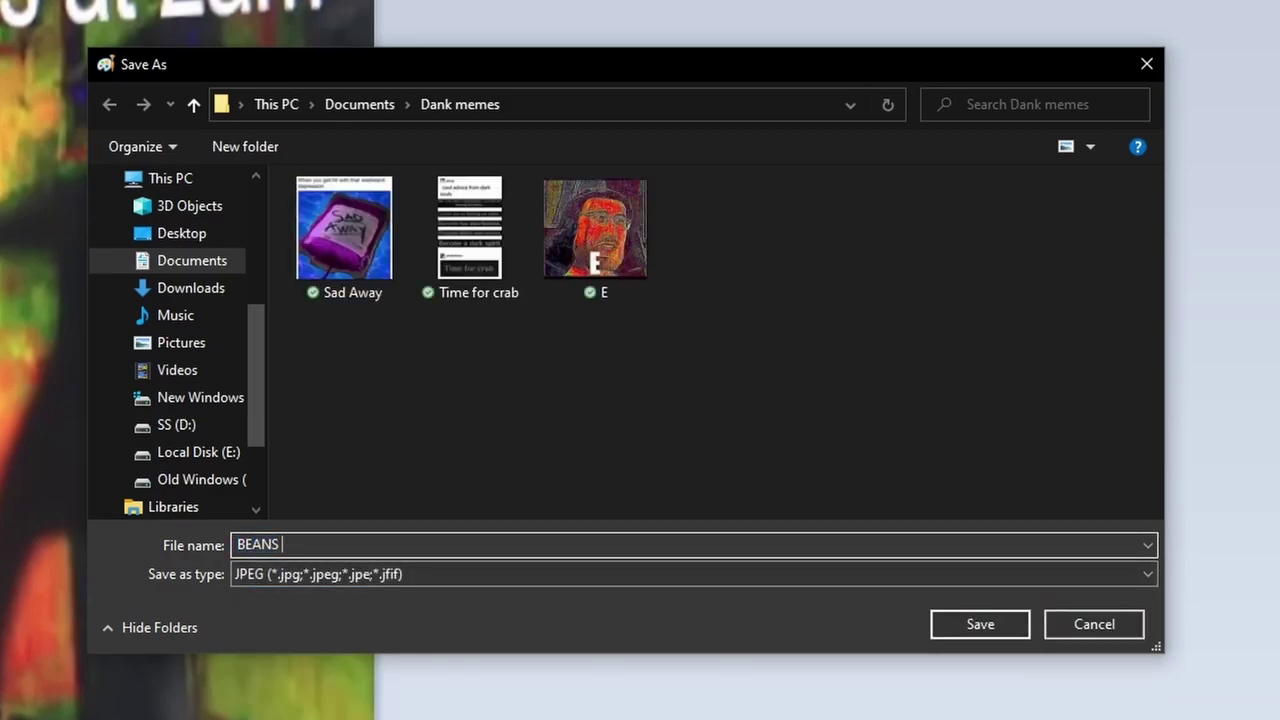
pyautogui.press('Return')
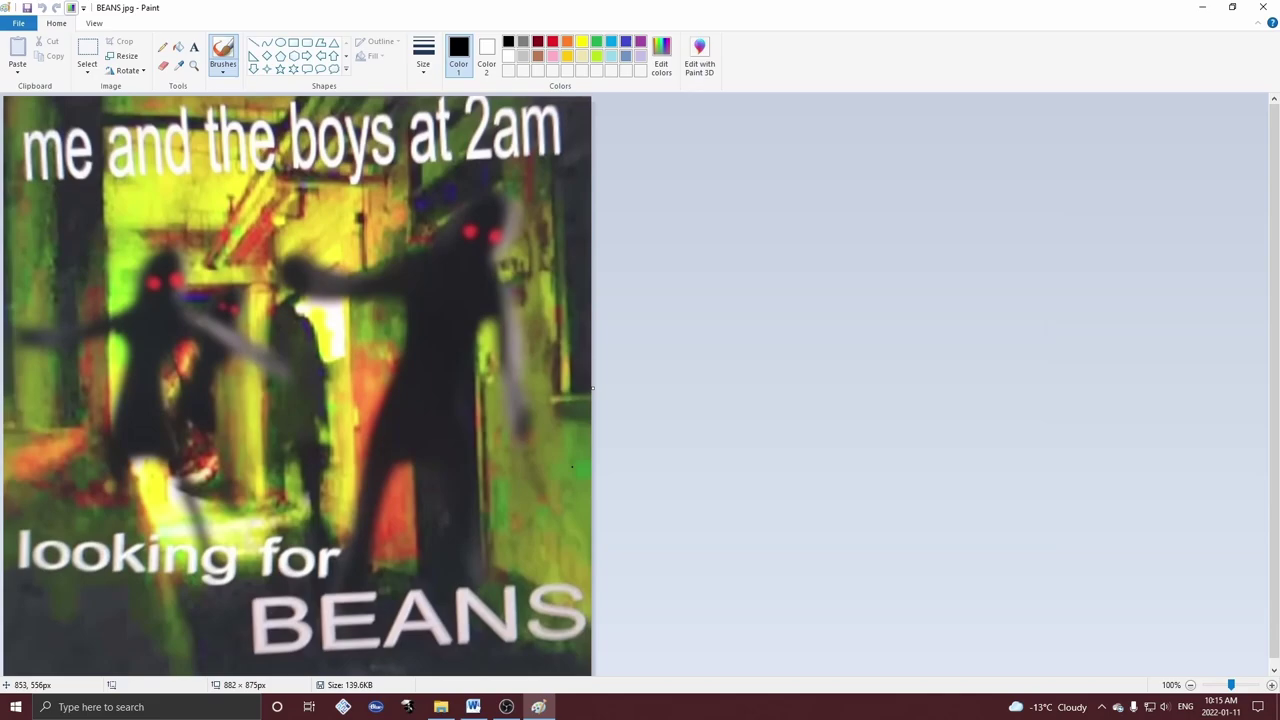
pyautogui.hotkey('alt', 'F4')
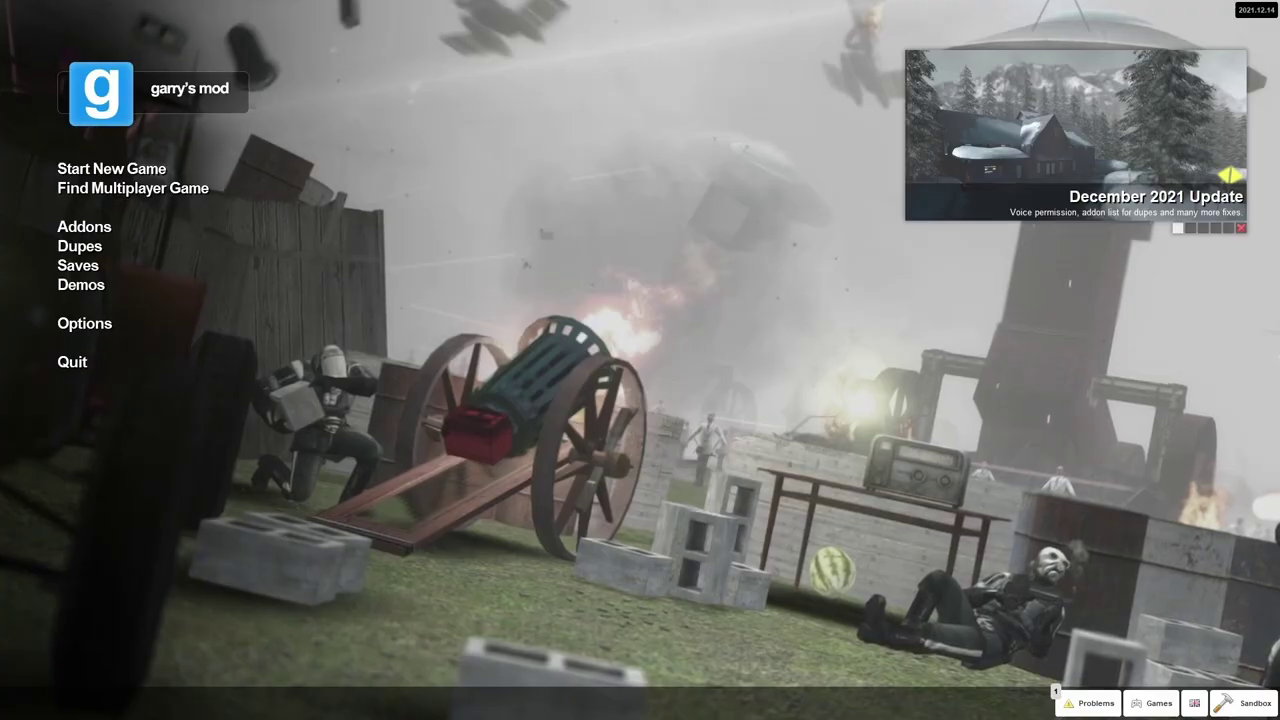
# - In Garry's Mod's multiplayer options, check which folder the spray import browses, then leave the import dialog
pyautogui.click(84, 323)
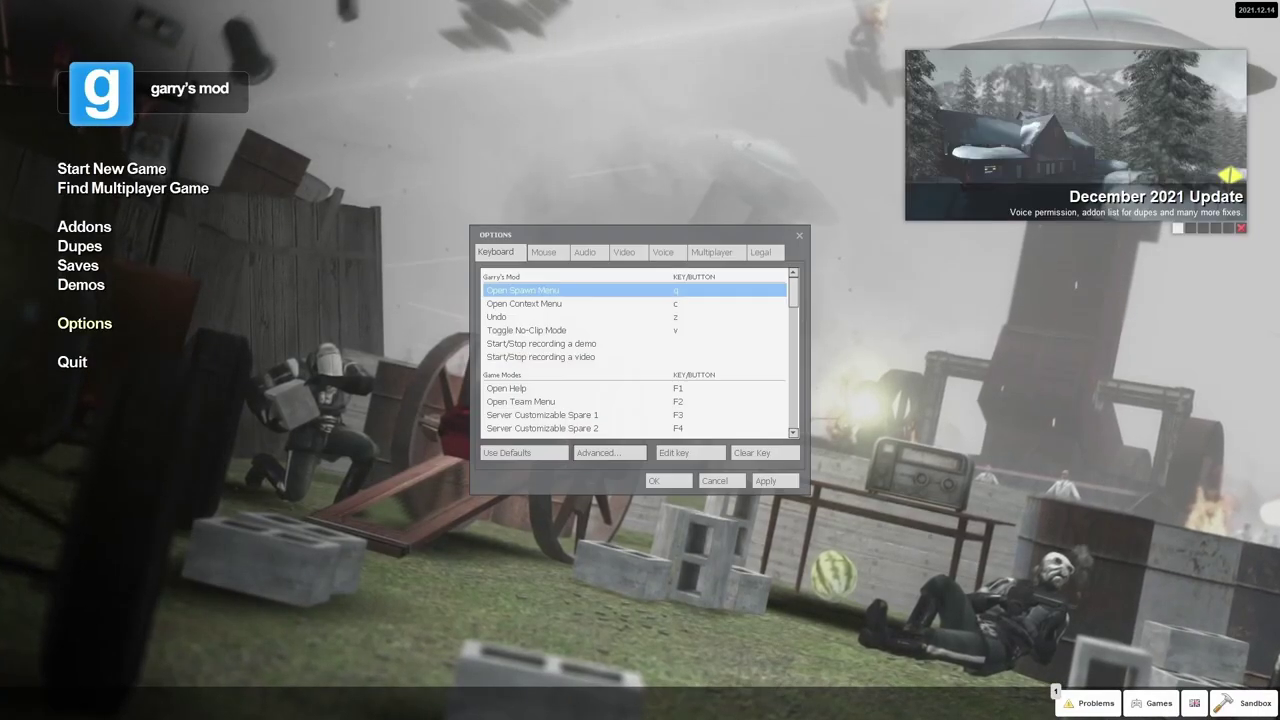
pyautogui.click(712, 252)
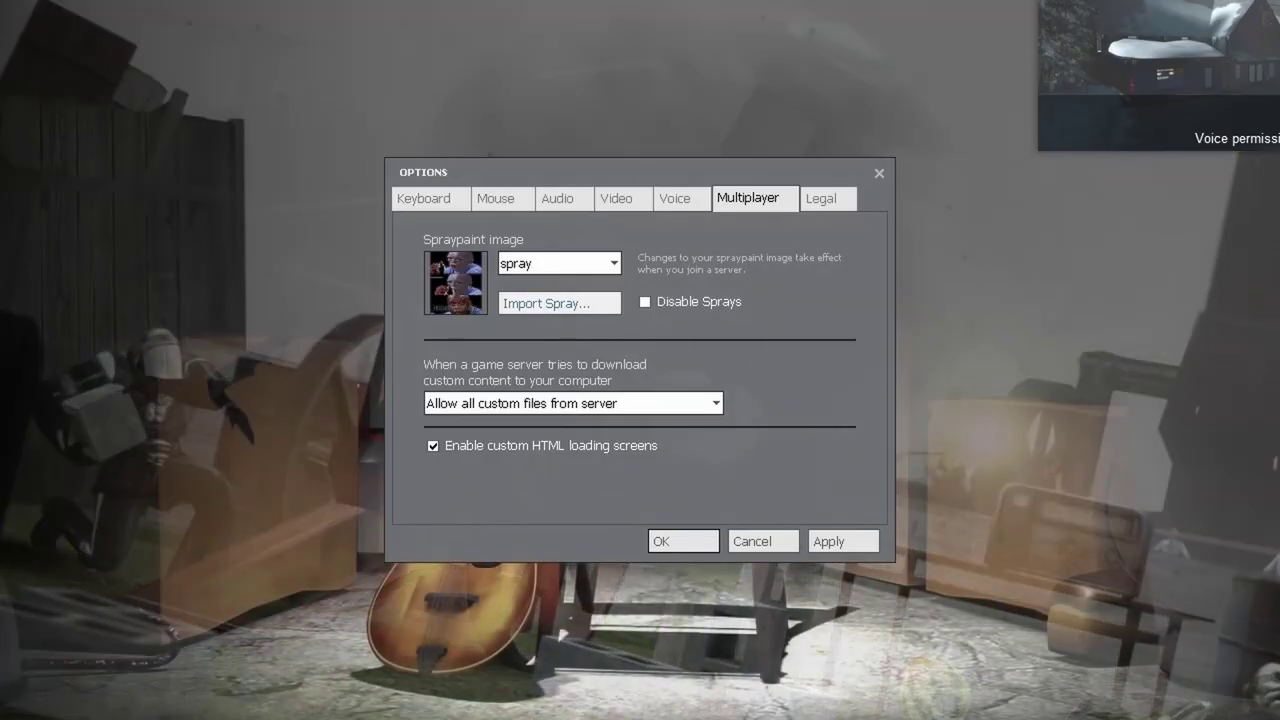
pyautogui.click(559, 303)
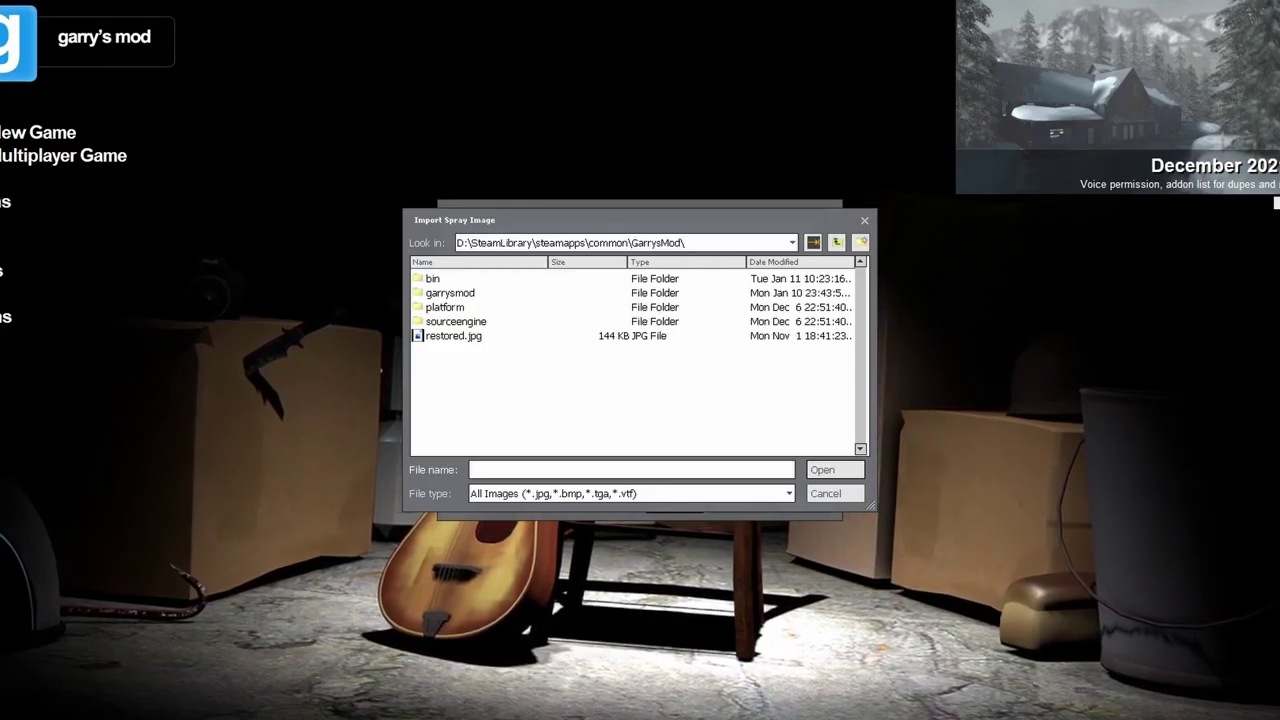
pyautogui.press('Escape')
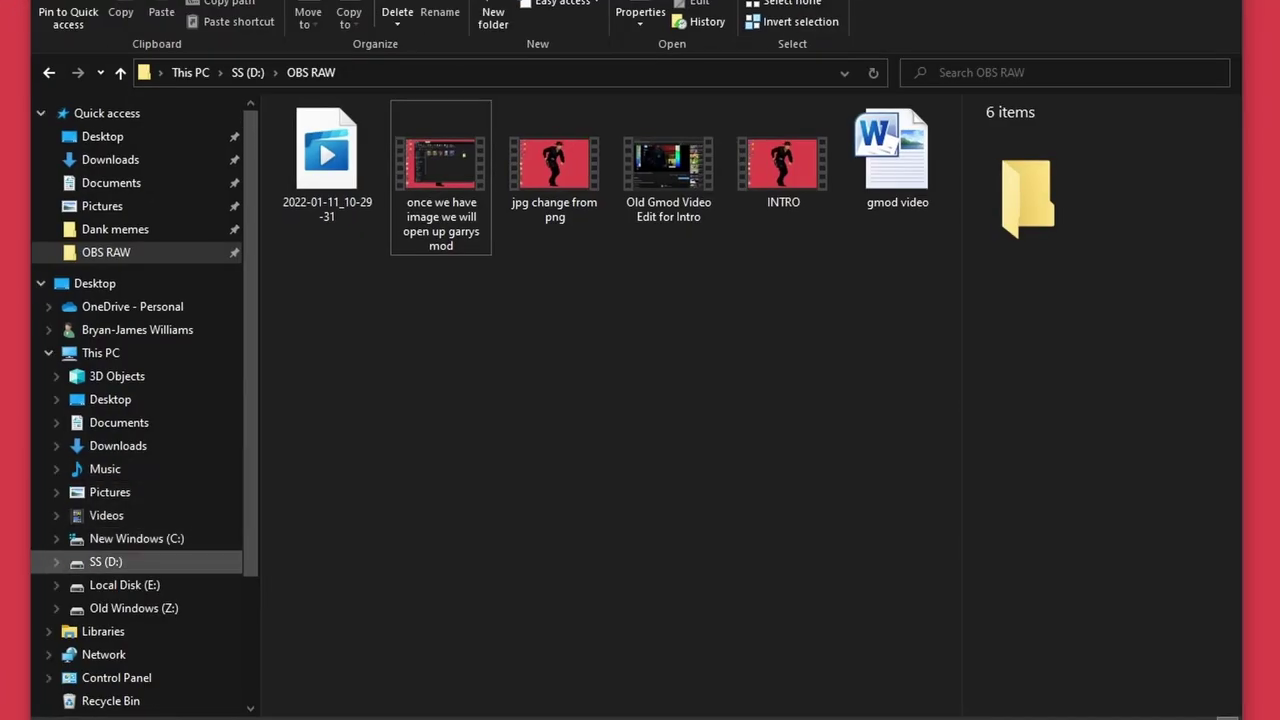
# - In File Explorer, open the game's install folder D:\SteamLibrary\steamapps\common\GarrysMod
pyautogui.click(106, 561)
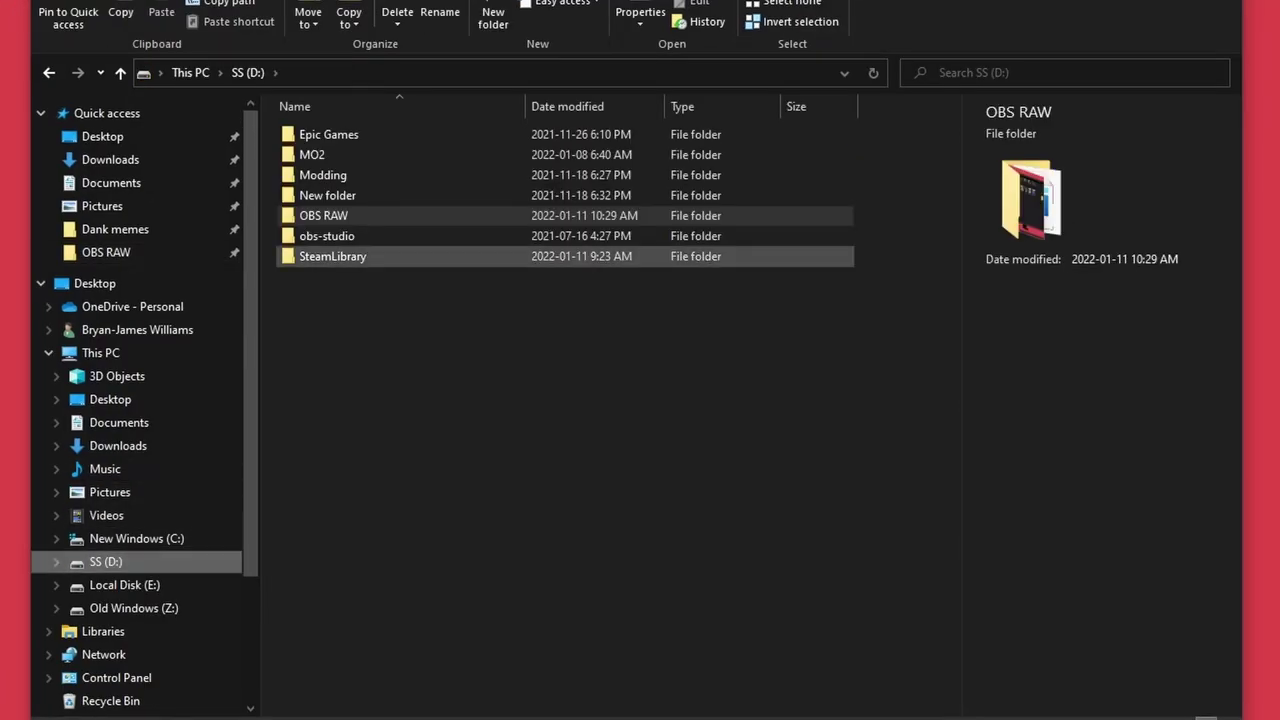
pyautogui.doubleClick(332, 256)
pyautogui.doubleClick(326, 134)
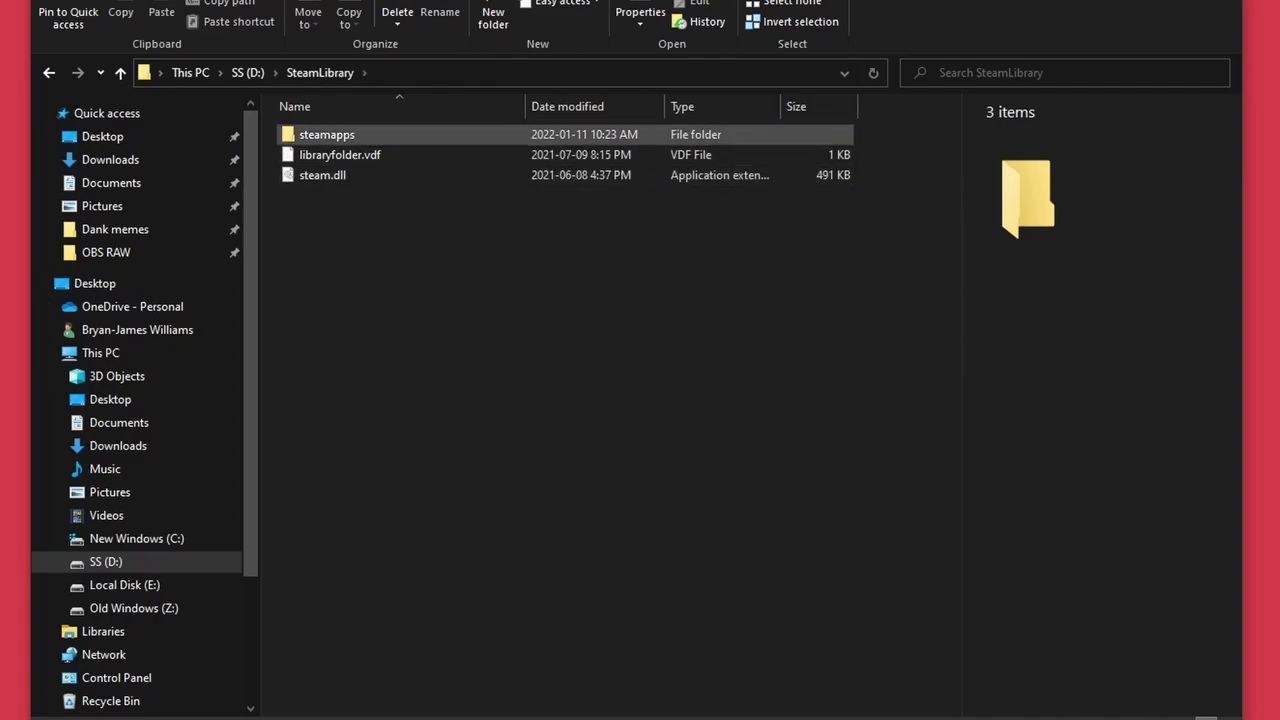
pyautogui.doubleClick(323, 134)
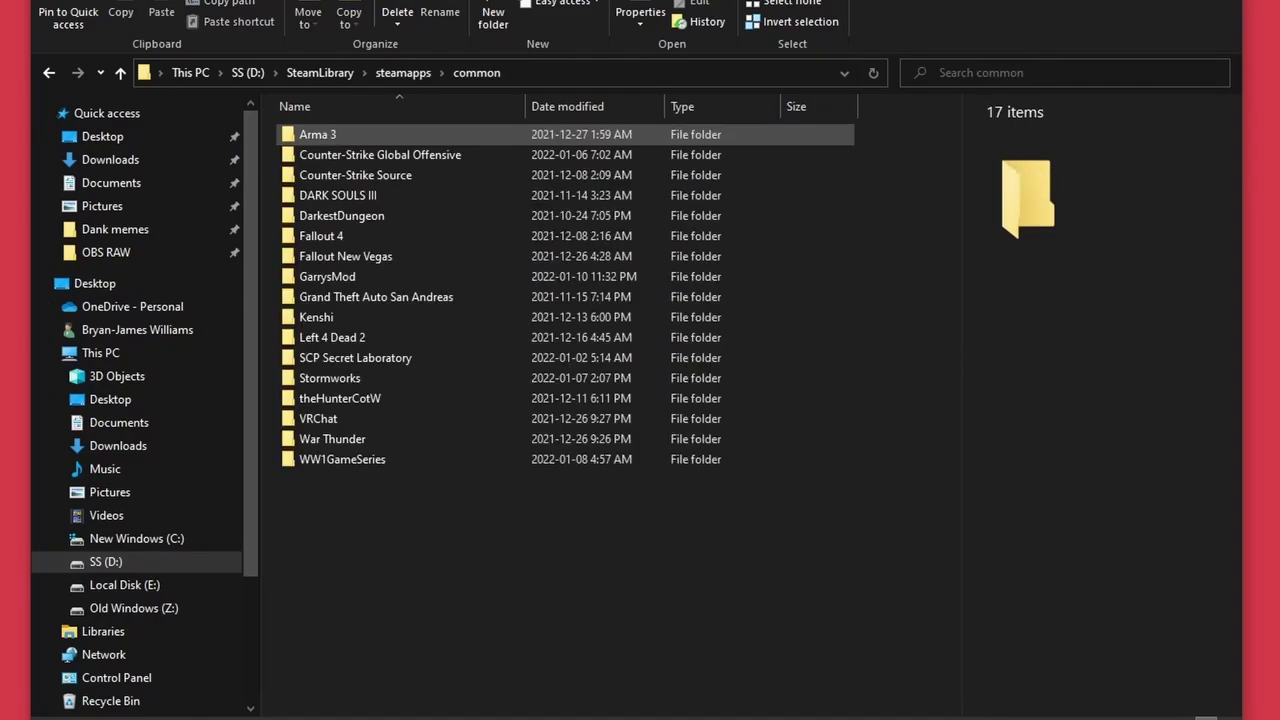
pyautogui.doubleClick(325, 276)
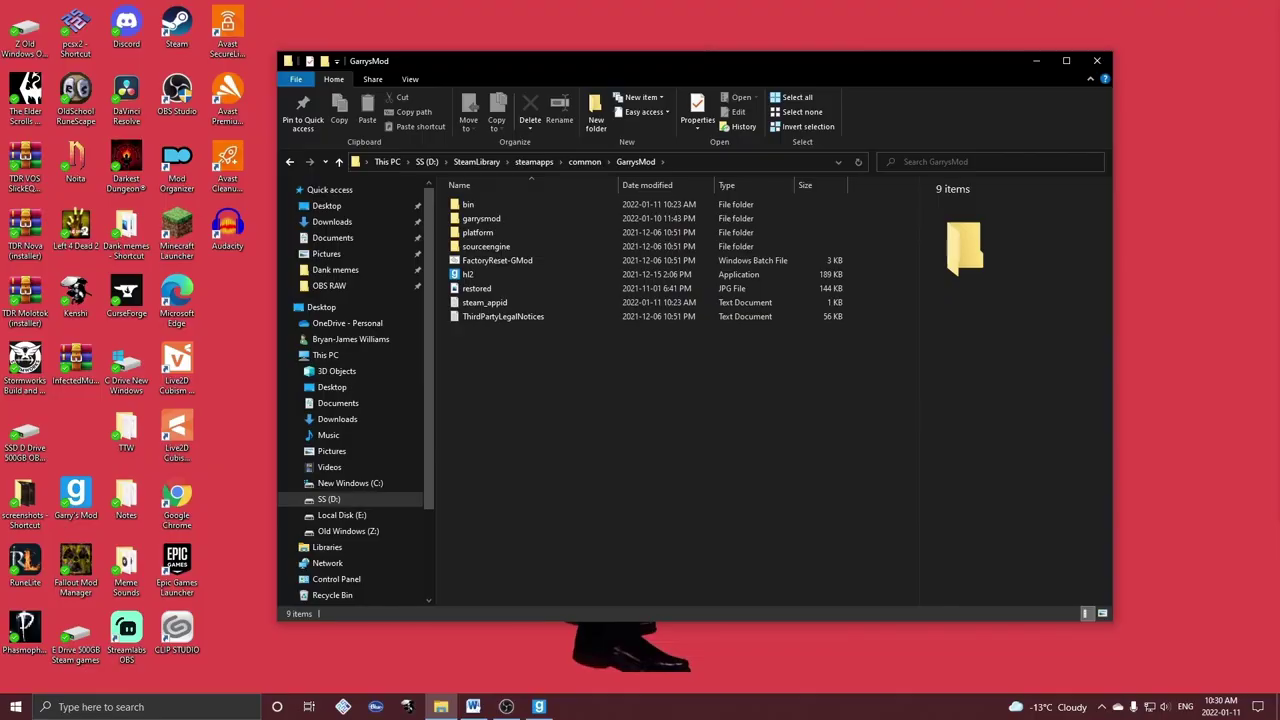
pyautogui.moveTo(810, 66)
pyautogui.mouseDown()
pyautogui.moveTo(822, 74)
pyautogui.moveTo(828, 52)
pyautogui.mouseUp()
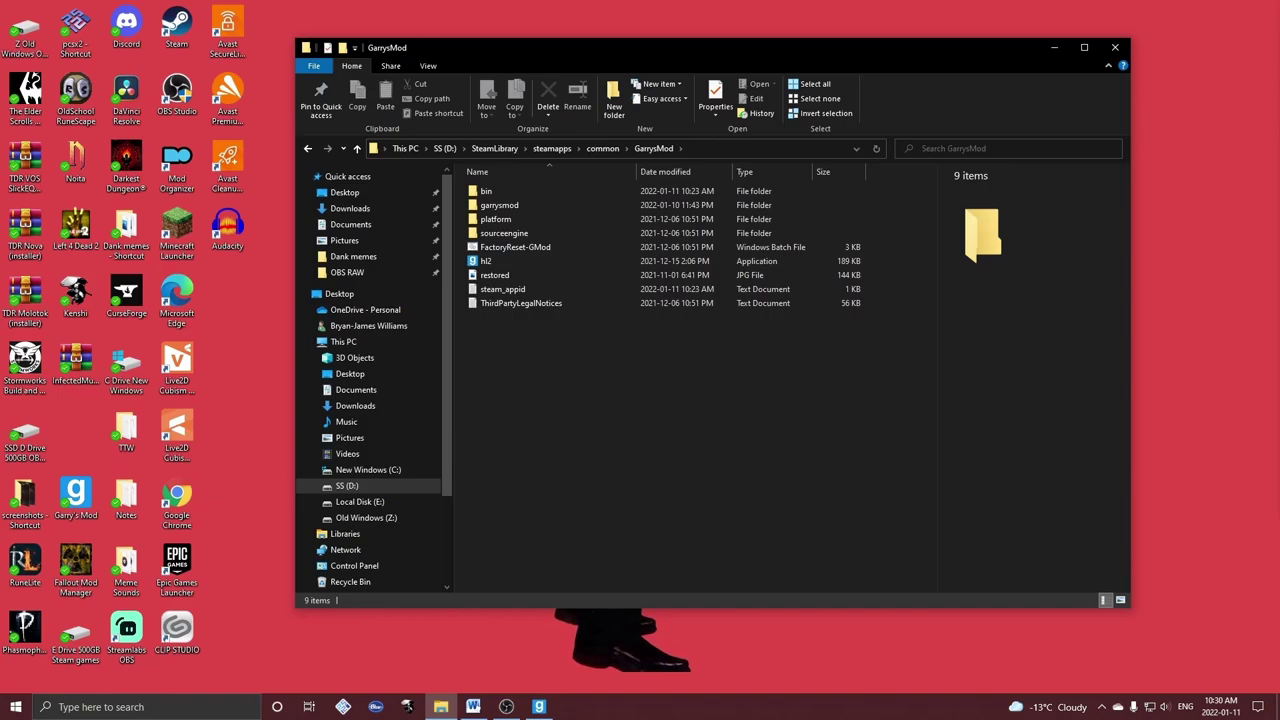
# - Delete the original PNG version of BEANS from the Dank memes folder
pyautogui.click(353, 256)
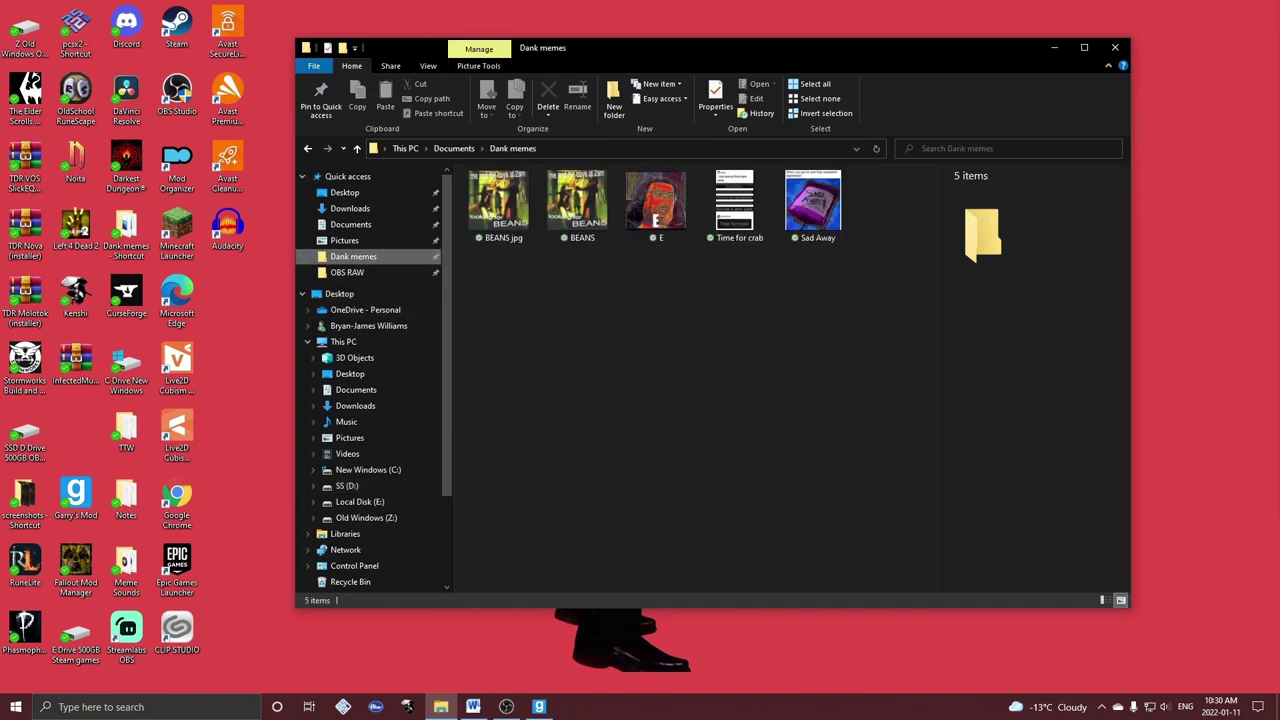
pyautogui.rightClick(548, 205)
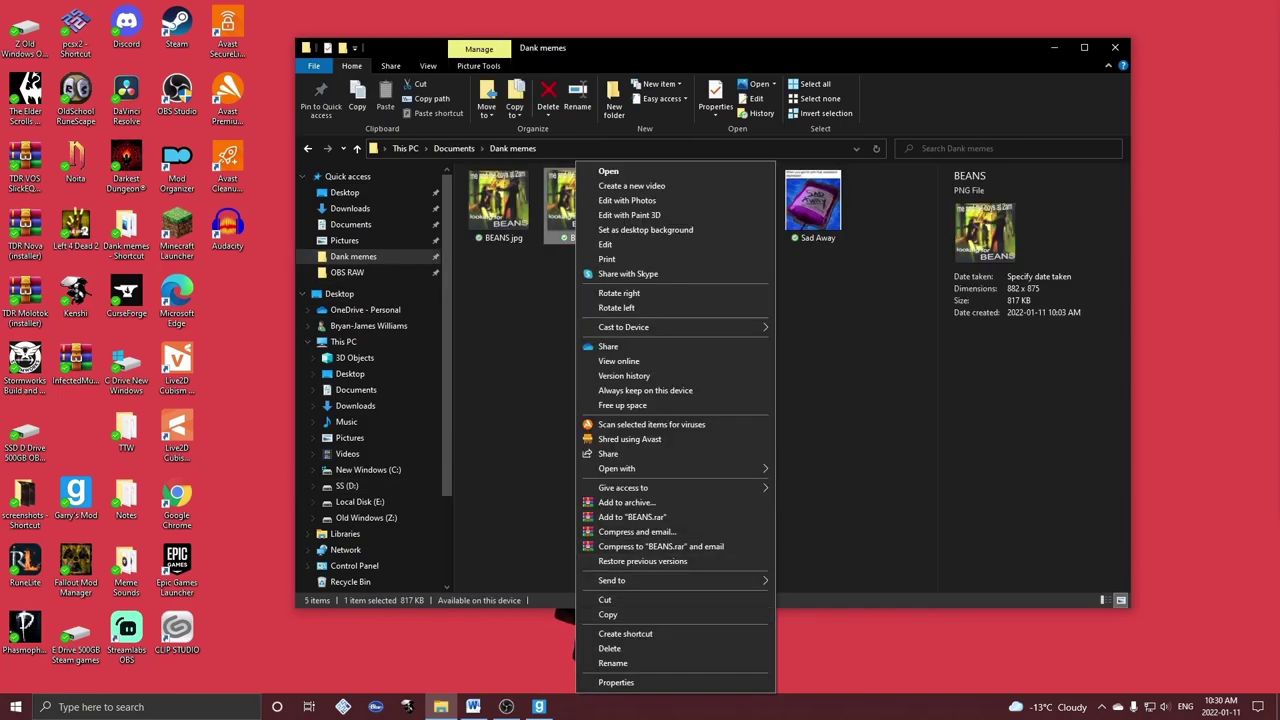
pyautogui.click(560, 648)
# - Copy the four remaining JPG pictures from Dank memes into the GarrysMod folder and close File Explorer
pyautogui.moveTo(857, 363); pyautogui.dragTo(500, 240)
pyautogui.rightClick(524, 206)
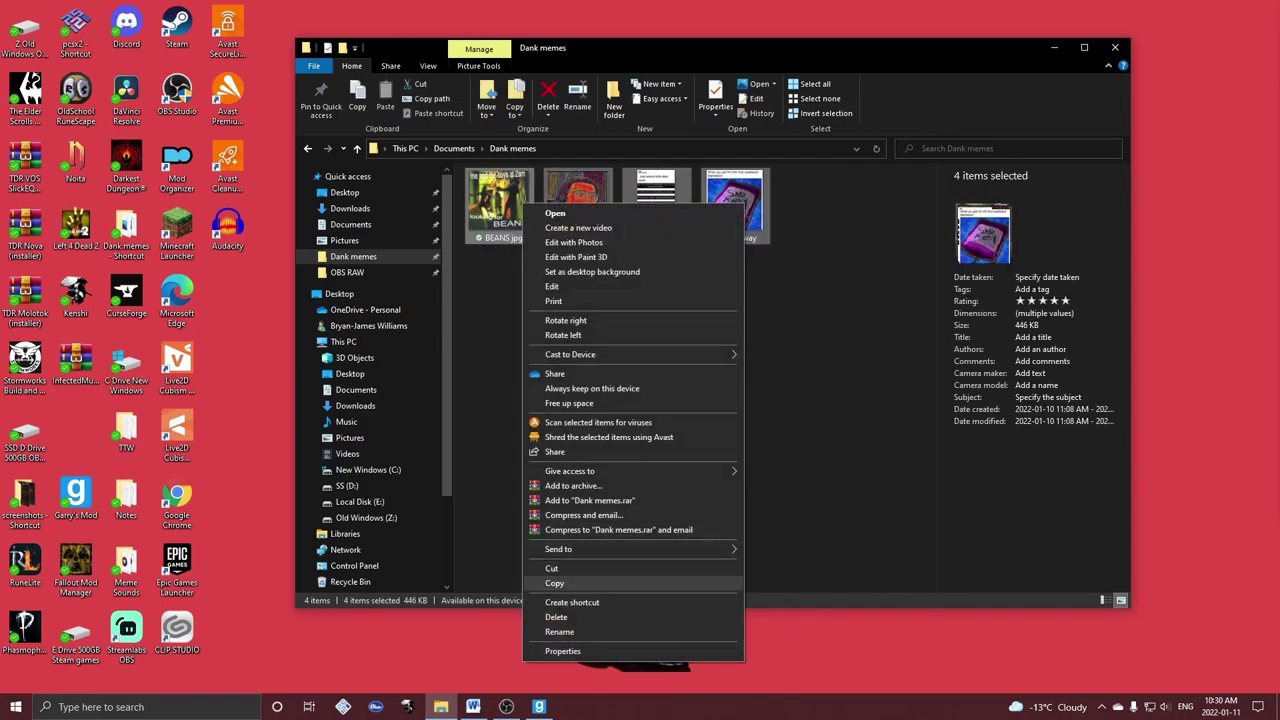
pyautogui.click(555, 583)
pyautogui.click(308, 148)
pyautogui.hotkey('alt', 'Left')
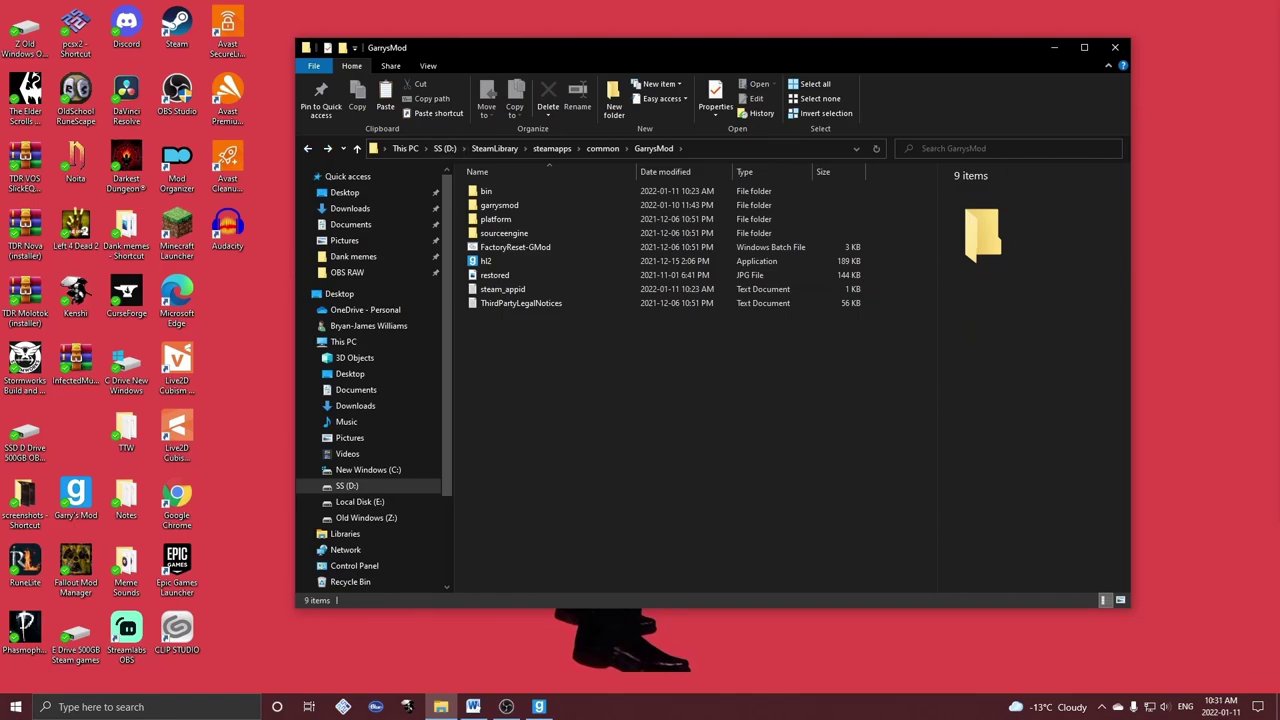
pyautogui.rightClick(571, 357)
pyautogui.click(600, 470)
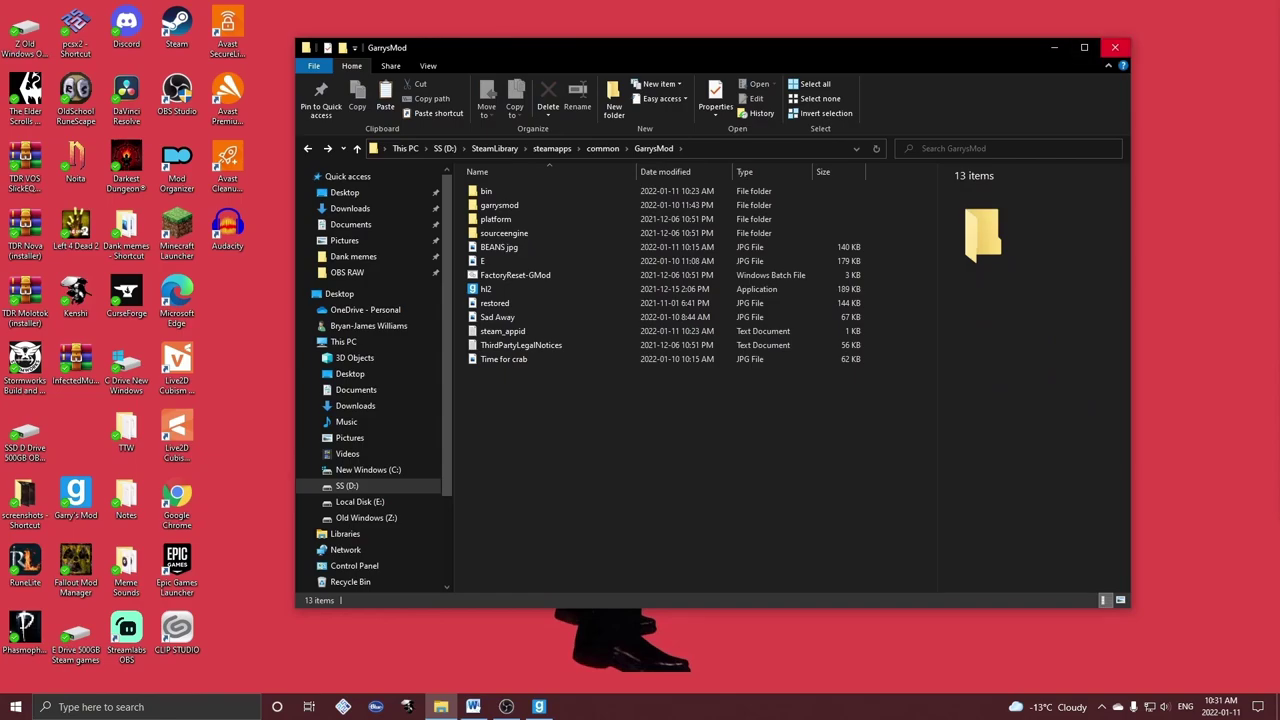
pyautogui.click(1115, 47)
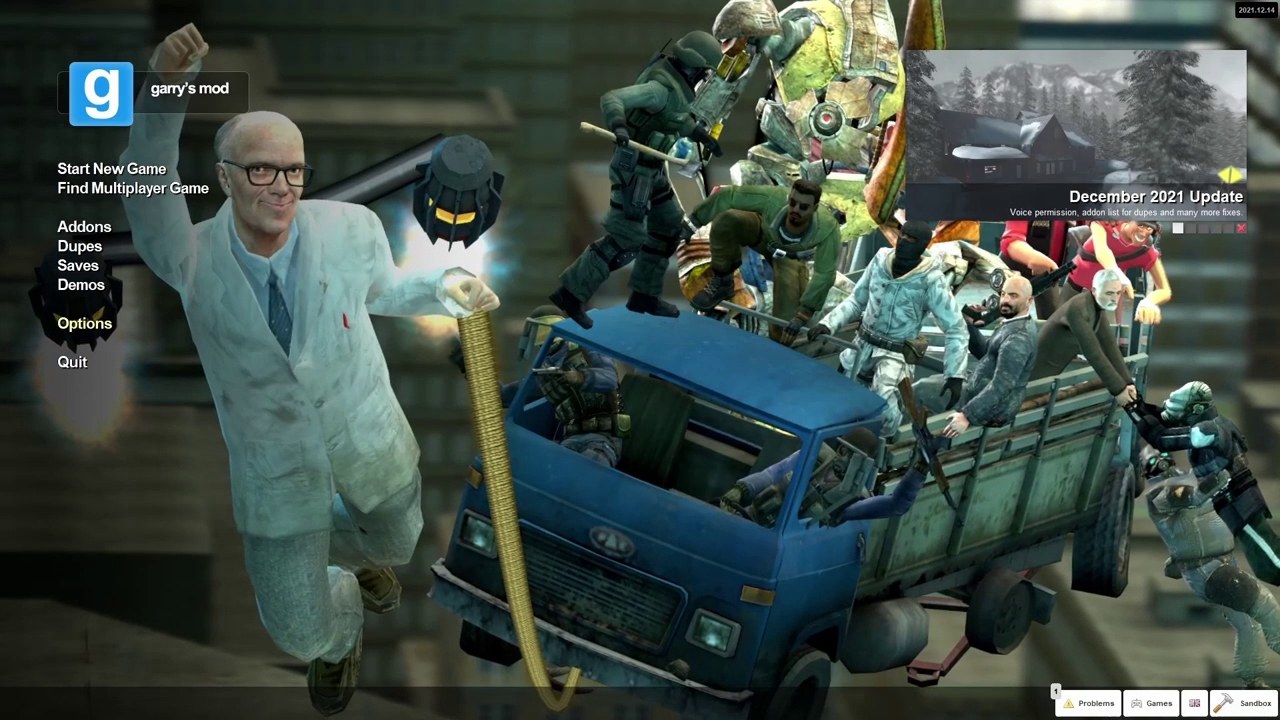
# - In Garry's Mod's multiplayer options, import "BEANS jpg.jpg" from the GarrysMod folder as the spraypaint image
pyautogui.click(84, 323)
pyautogui.click(712, 252)
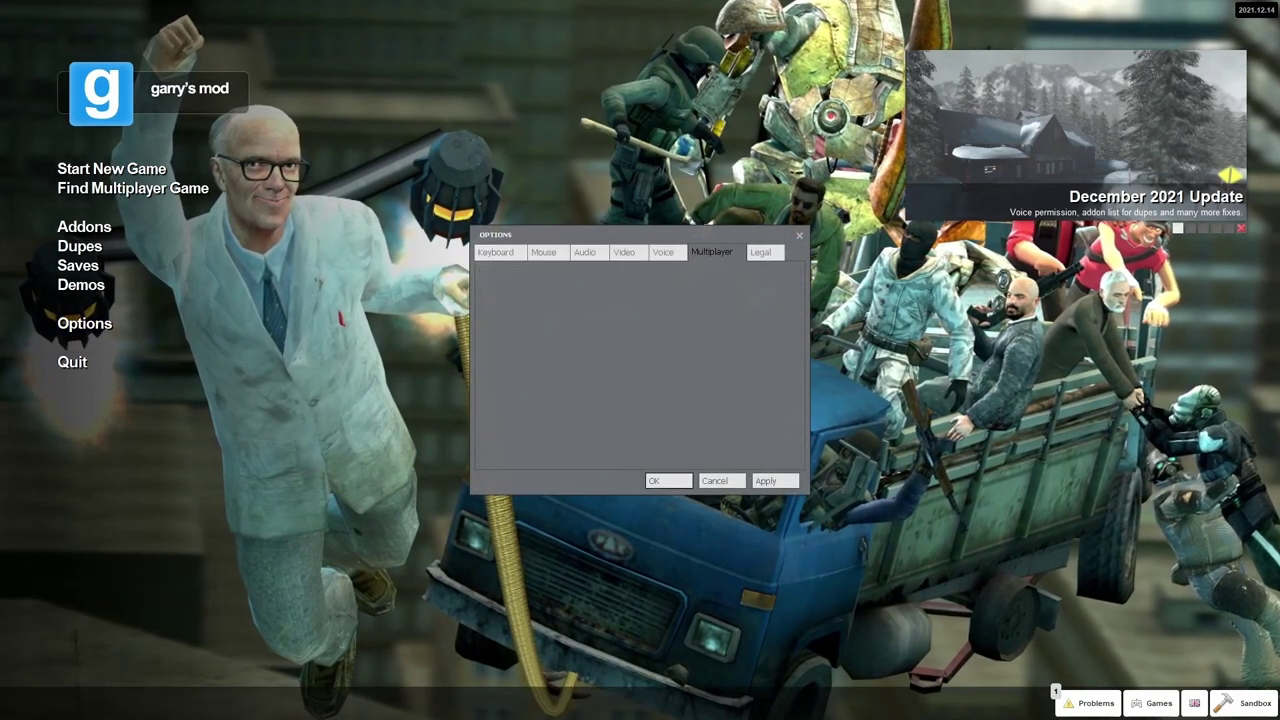
pyautogui.click(585, 321)
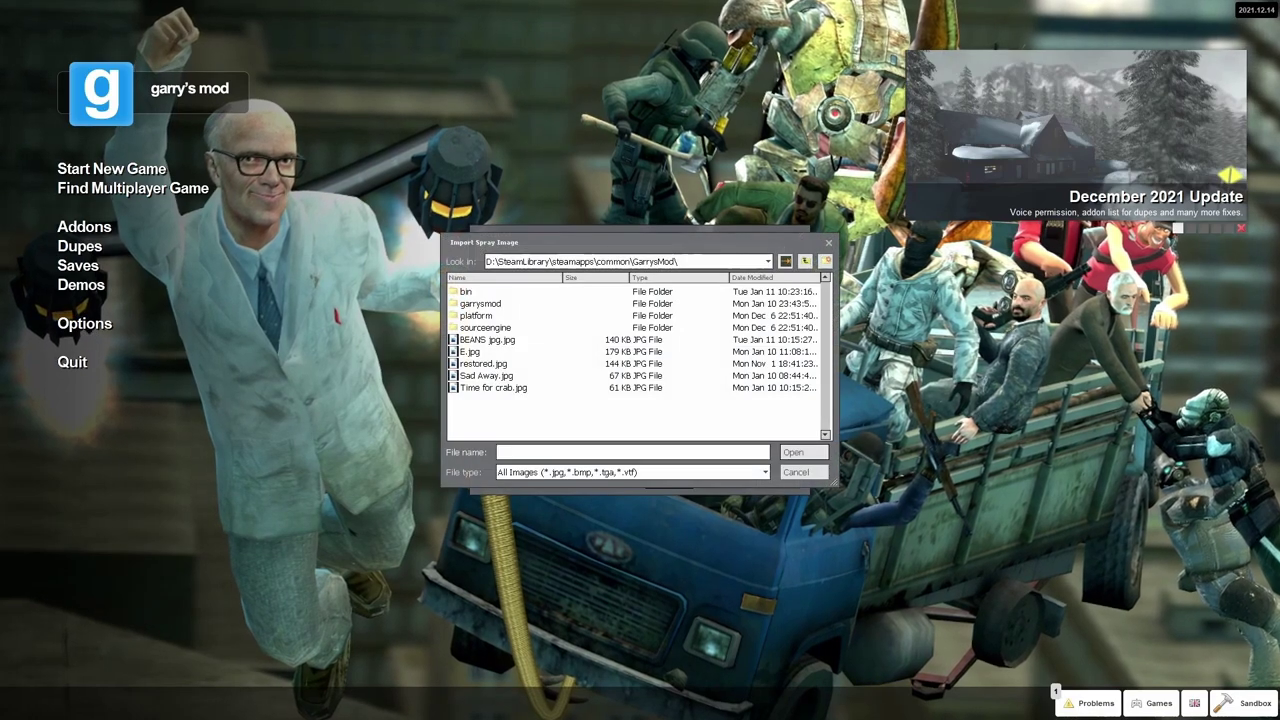
pyautogui.click(487, 339)
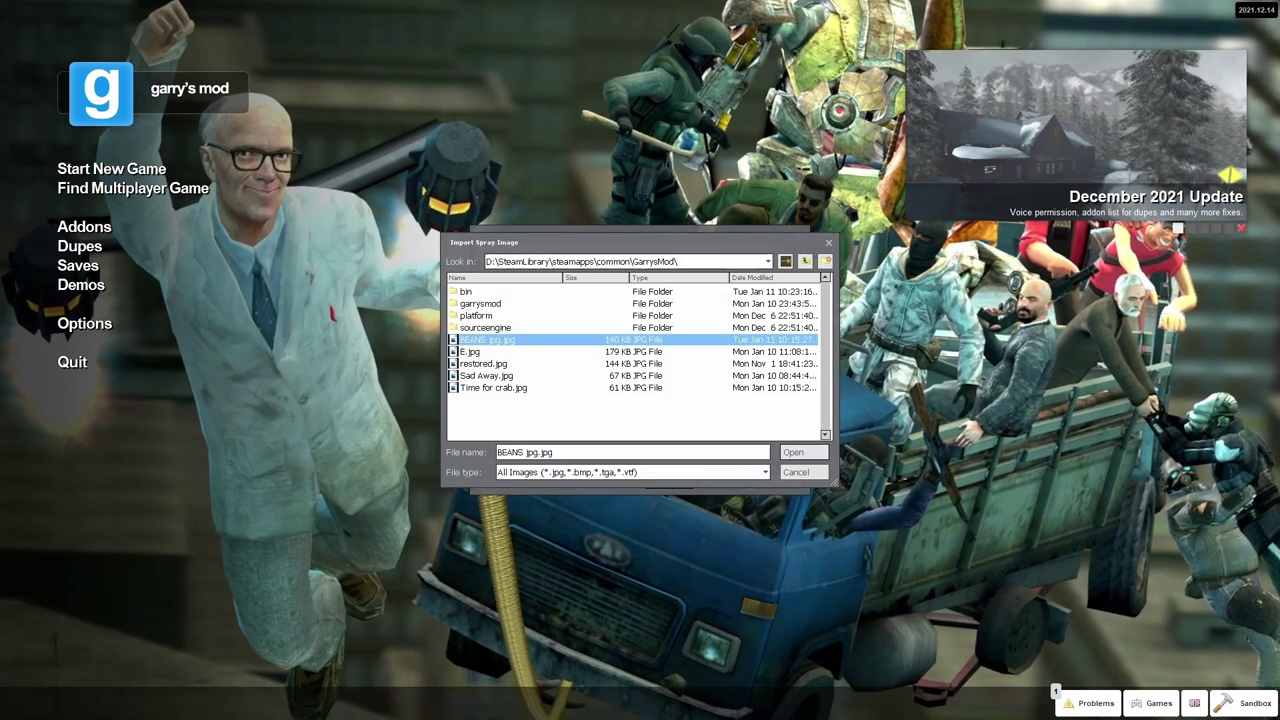
pyautogui.click(470, 351)
pyautogui.click(483, 363)
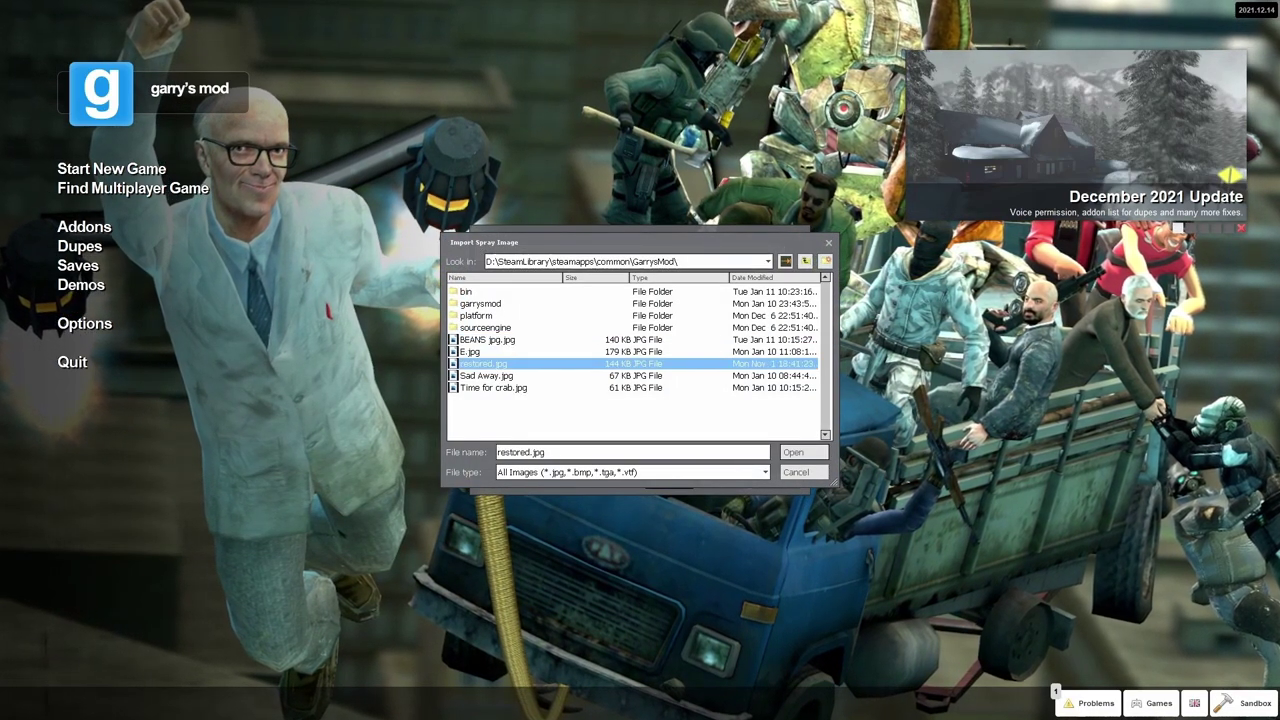
pyautogui.click(486, 375)
pyautogui.click(493, 387)
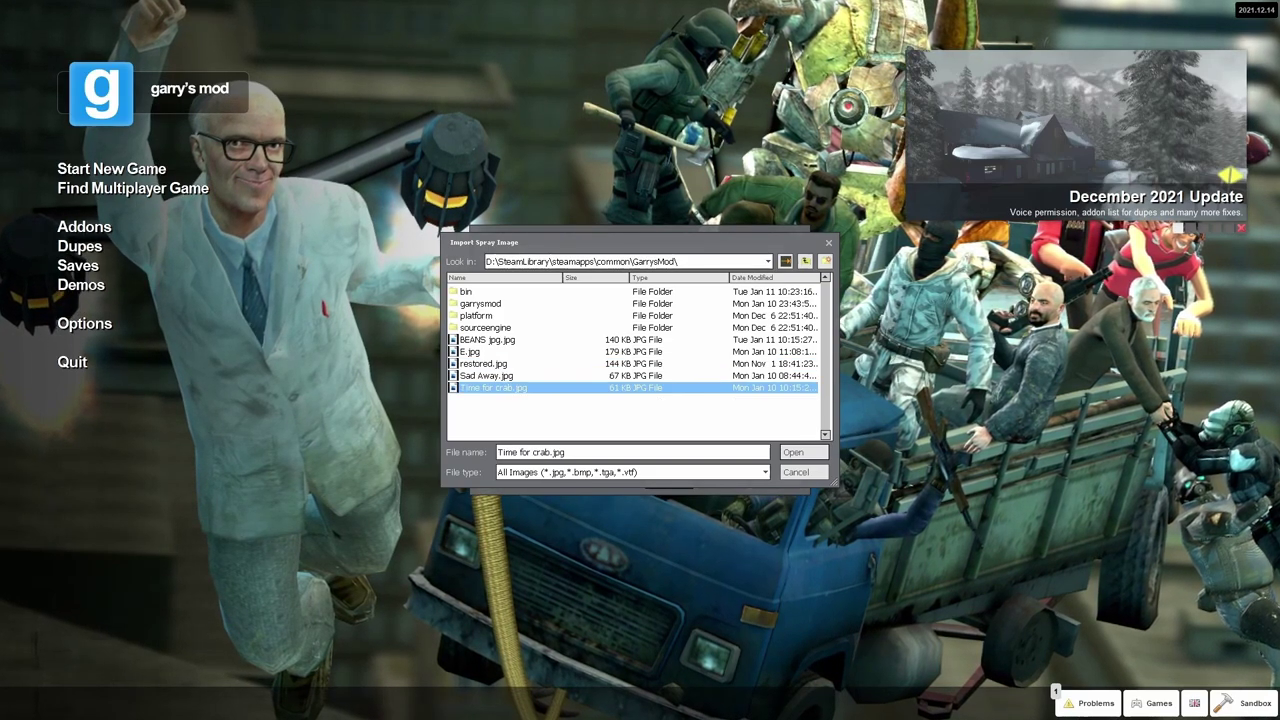
pyautogui.click(487, 339)
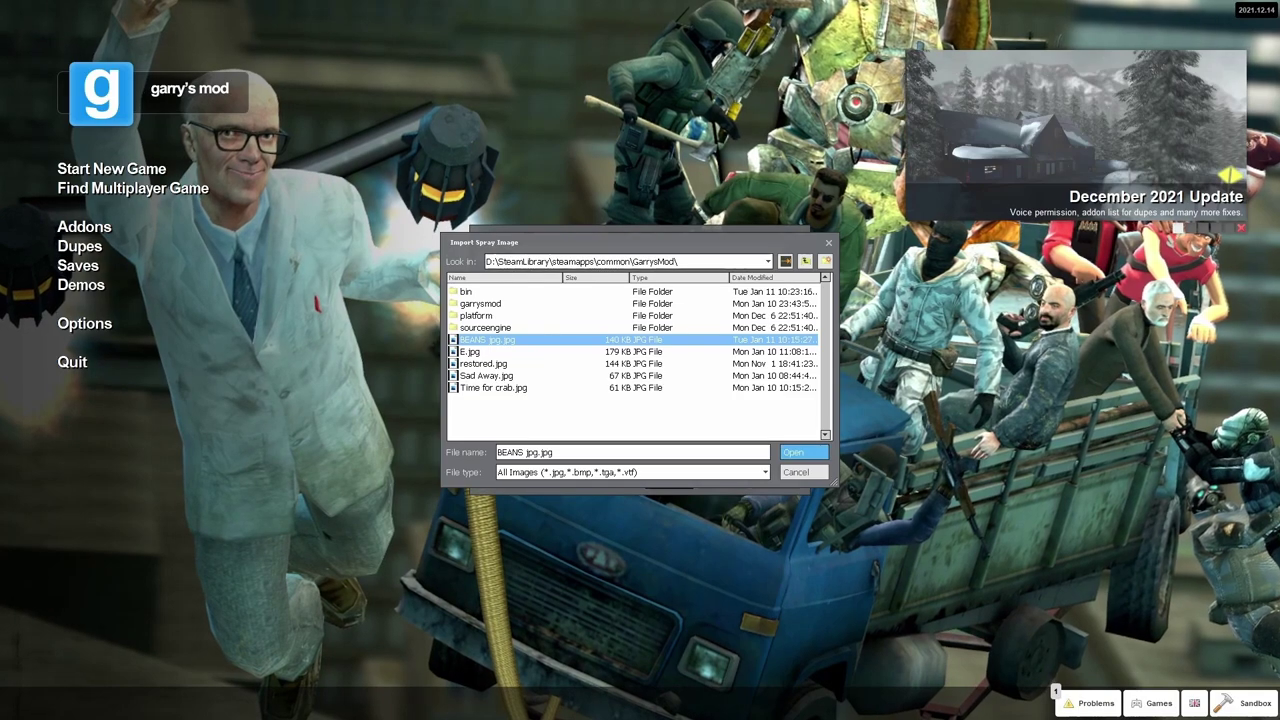
pyautogui.click(803, 452)
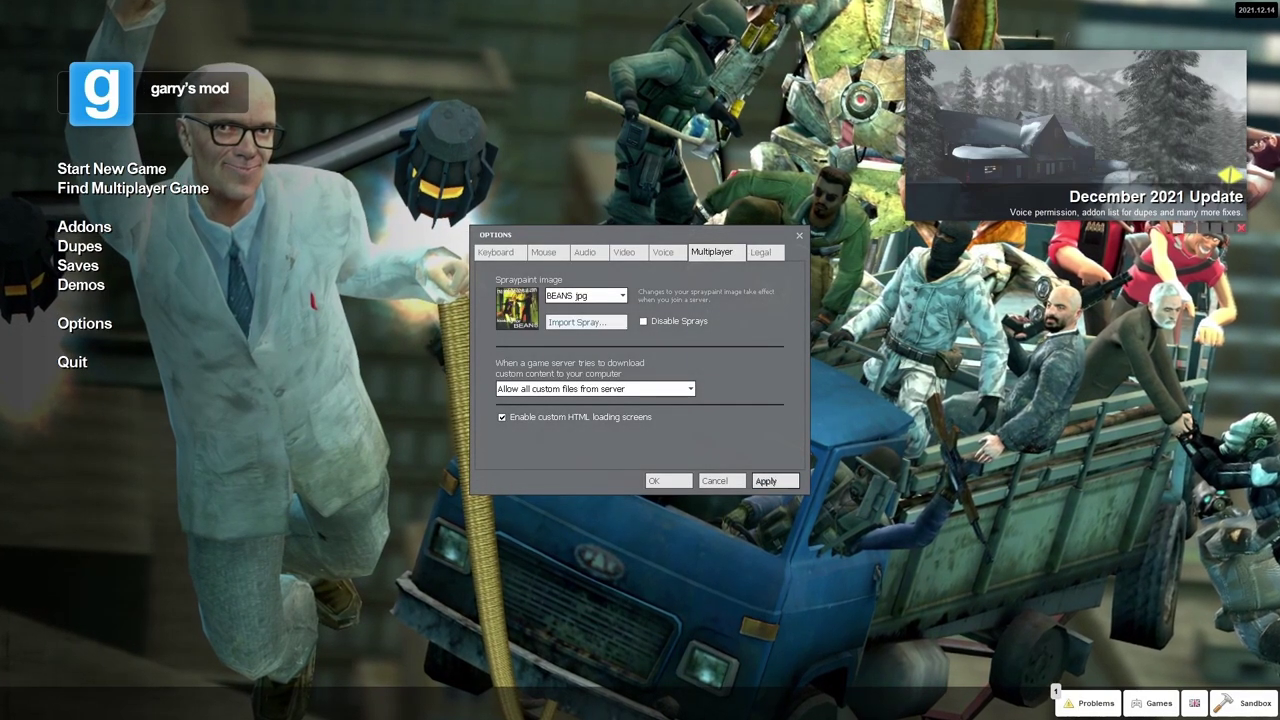
# - Import "E.jpg" and "Sad Away.jpg" from the GarrysMod folder as additional spraypaint images
pyautogui.click(585, 322)
pyautogui.click(470, 351)
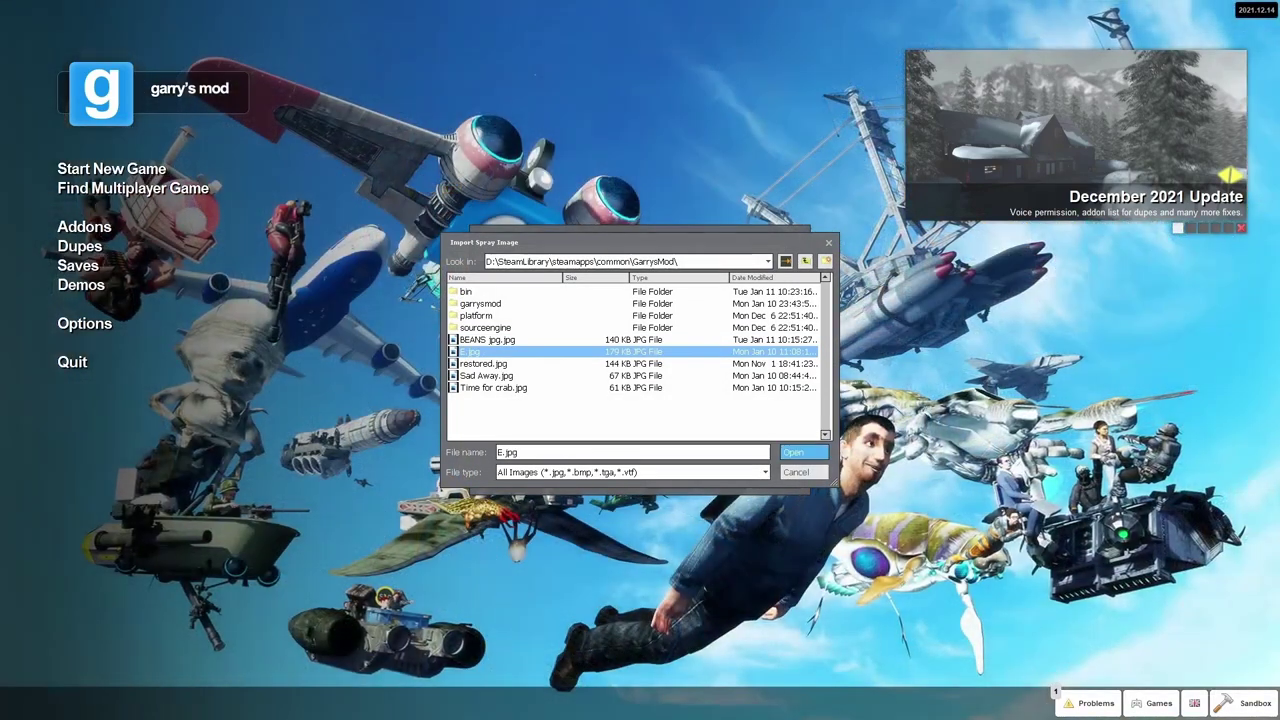
pyautogui.press('Return')
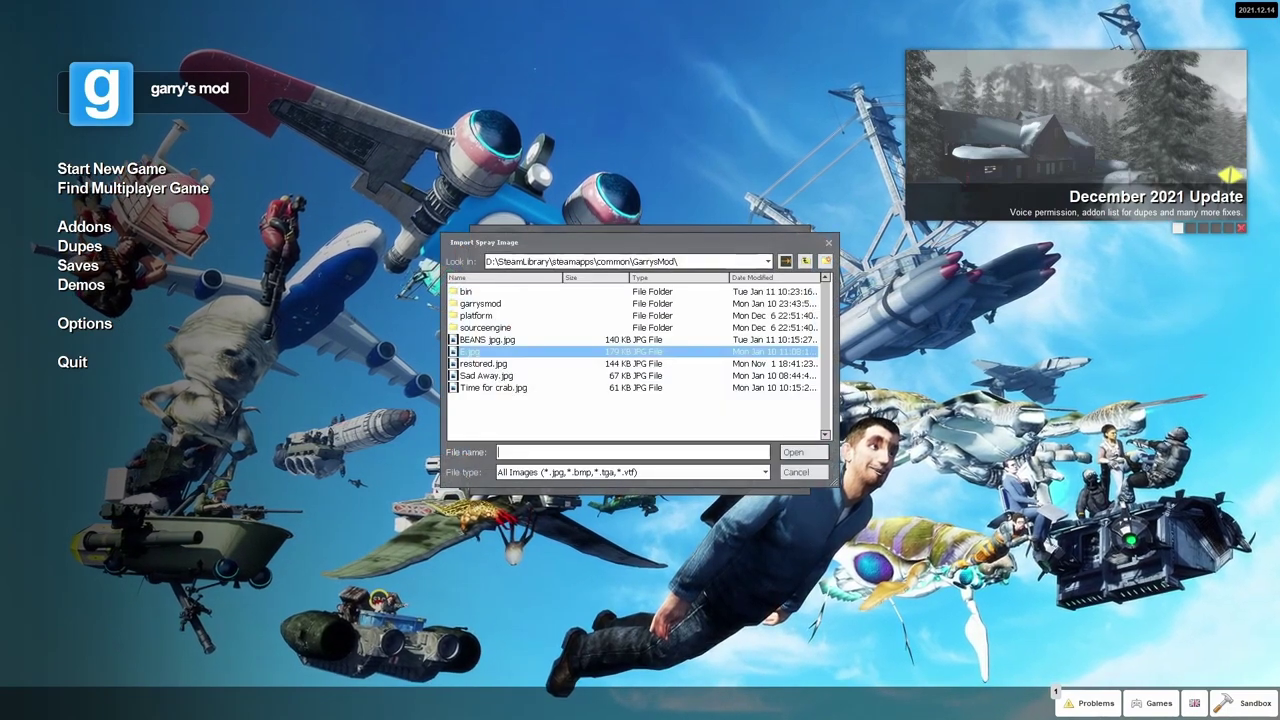
pyautogui.click(470, 375)
pyautogui.press('Return')
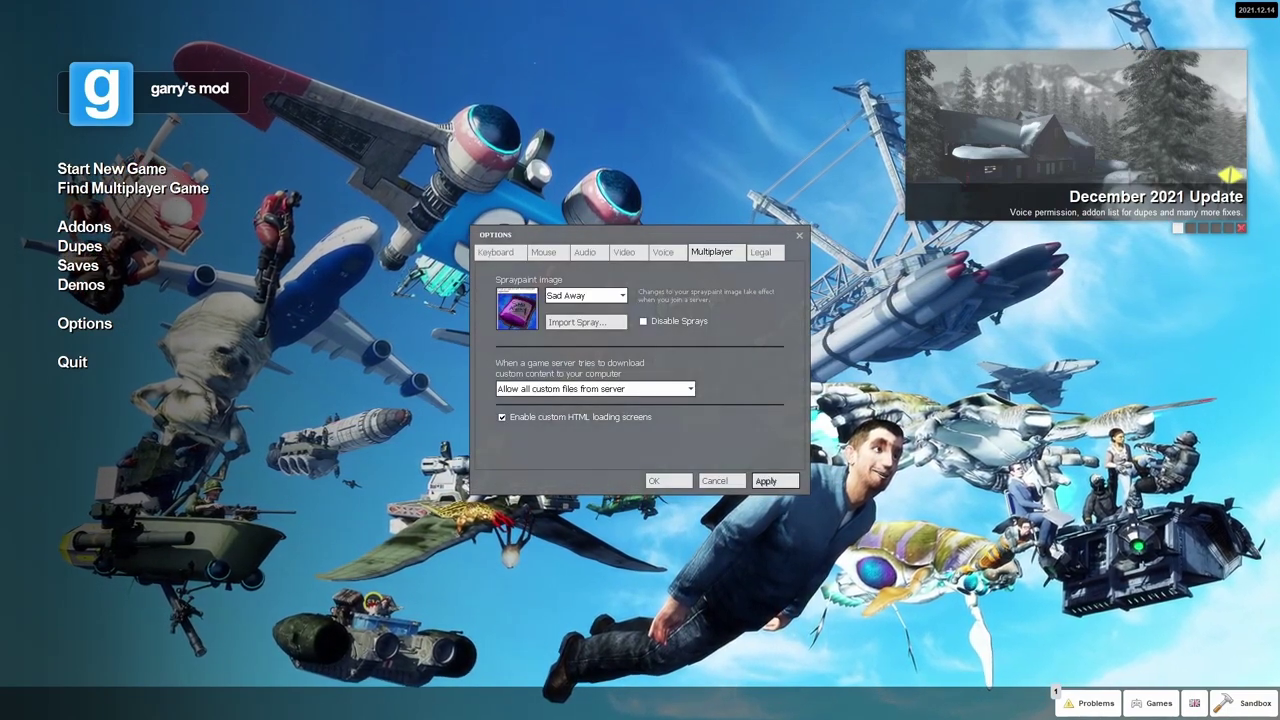
# - Import "Time for crab.jpg" from the GarrysMod folder as another spraypaint image
pyautogui.click(585, 322)
pyautogui.click(493, 387)
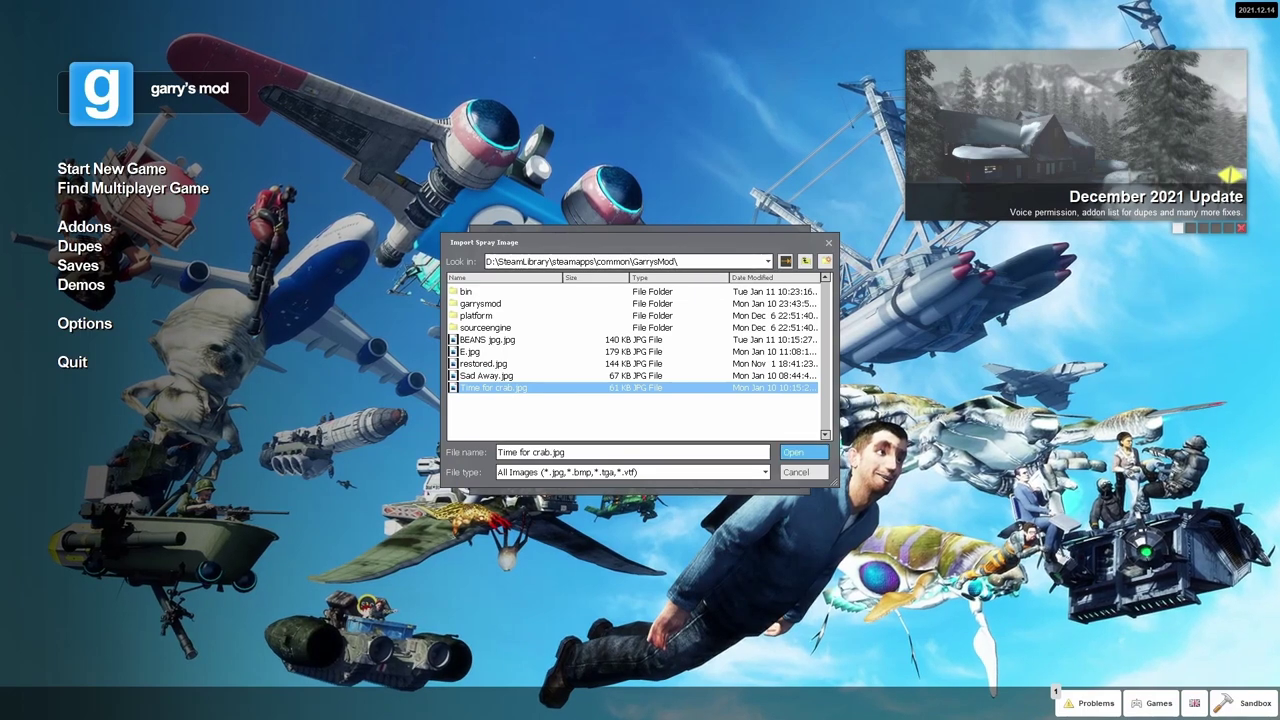
pyautogui.press('Return')
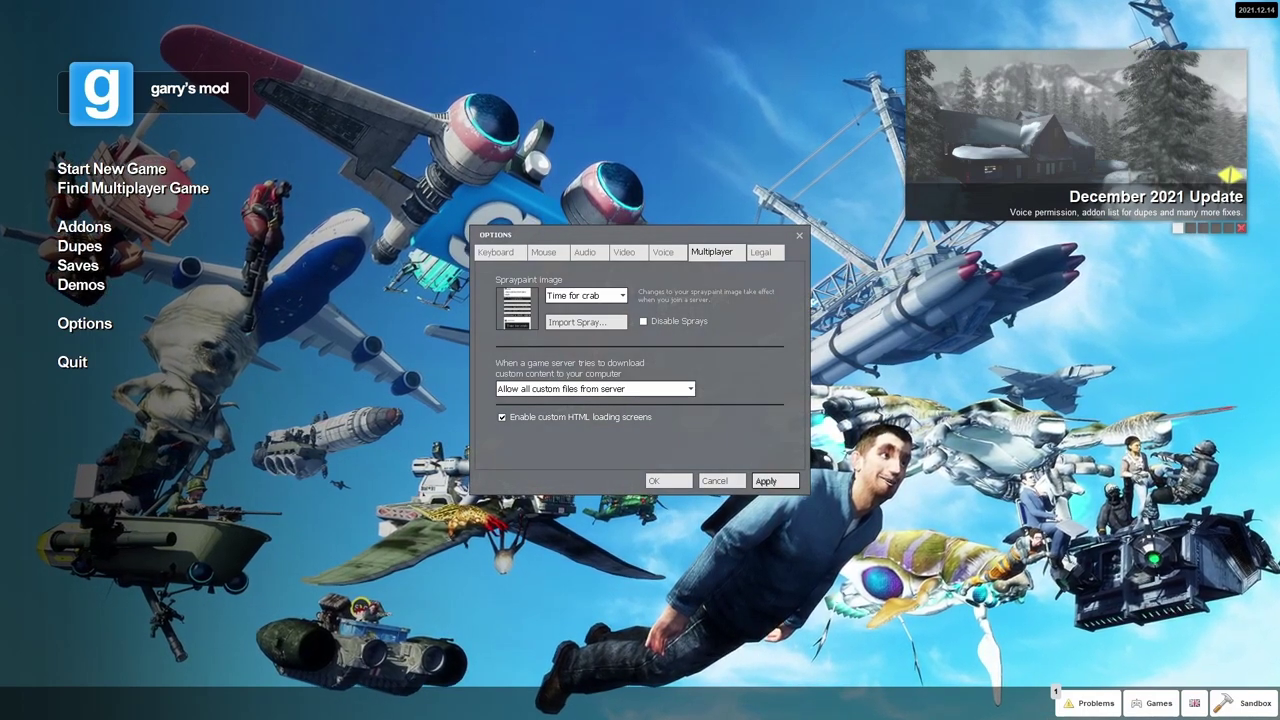
# - Preview the imported spraypaint images one after another, including BEANS jpg and restored
pyautogui.click(585, 295)
pyautogui.click(580, 310)
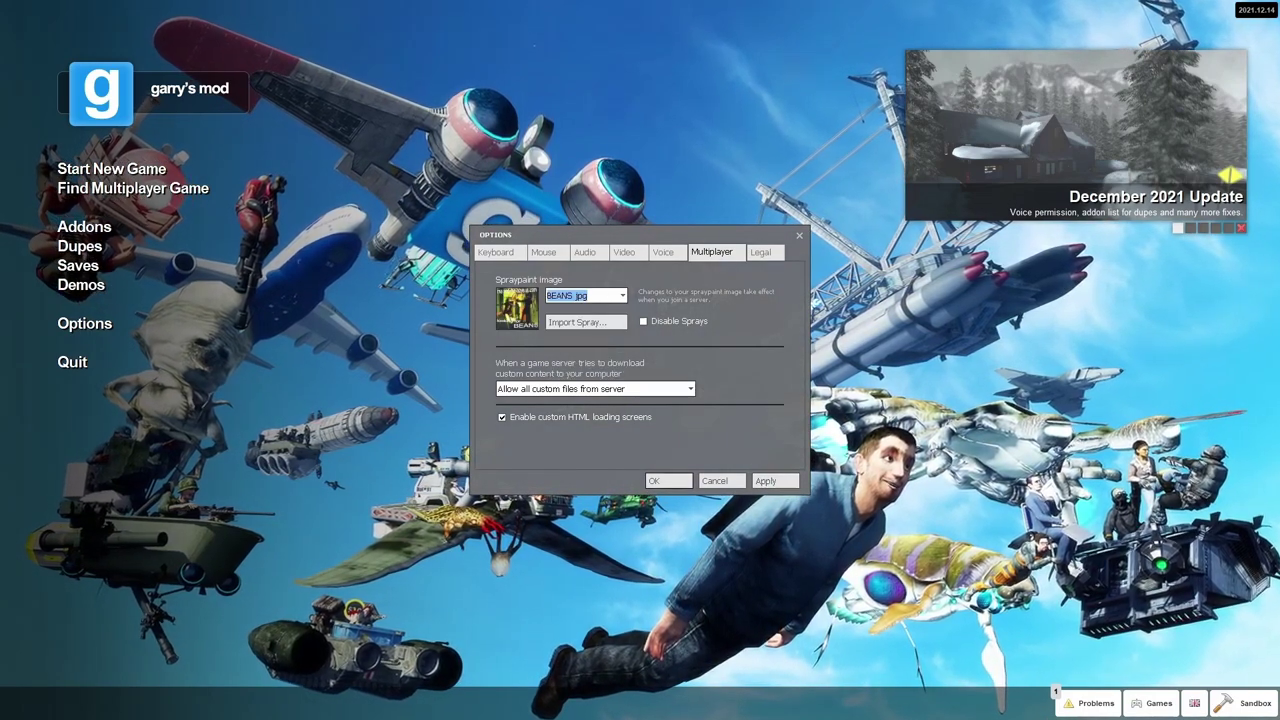
pyautogui.click(585, 295)
pyautogui.click(580, 322)
pyautogui.click(585, 295)
pyautogui.click(580, 334)
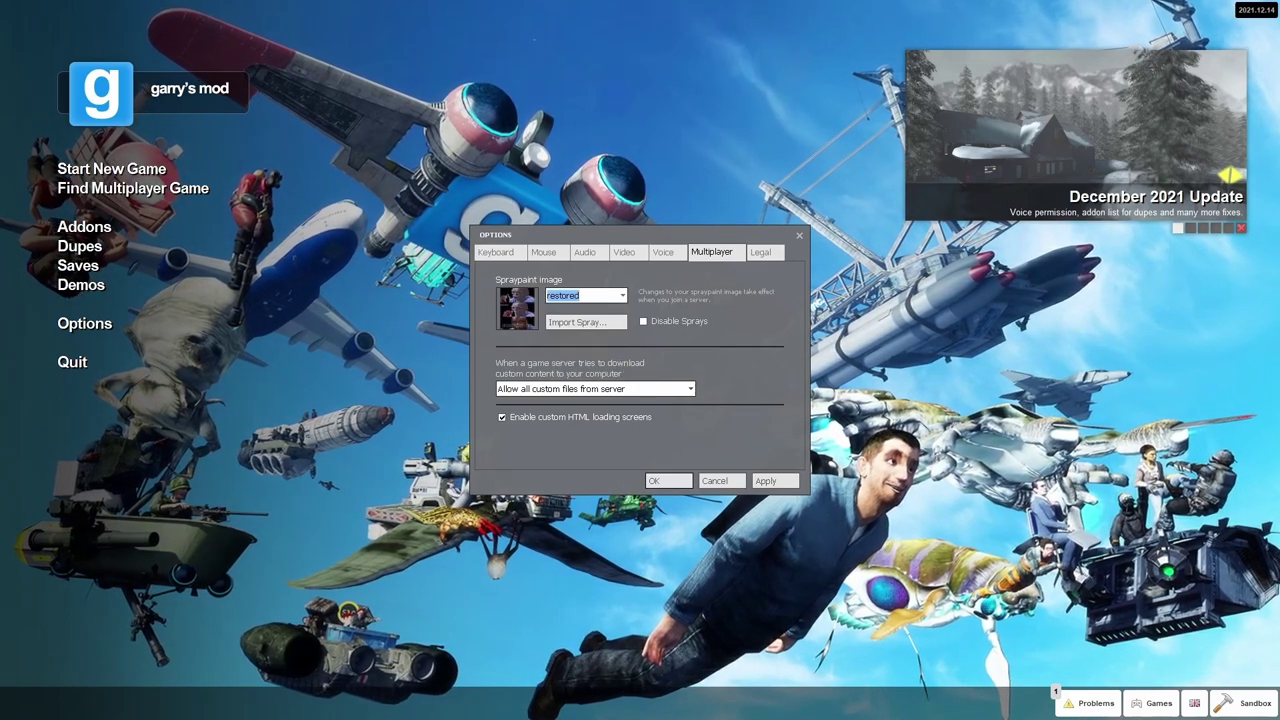
pyautogui.click(585, 295)
pyautogui.click(580, 346)
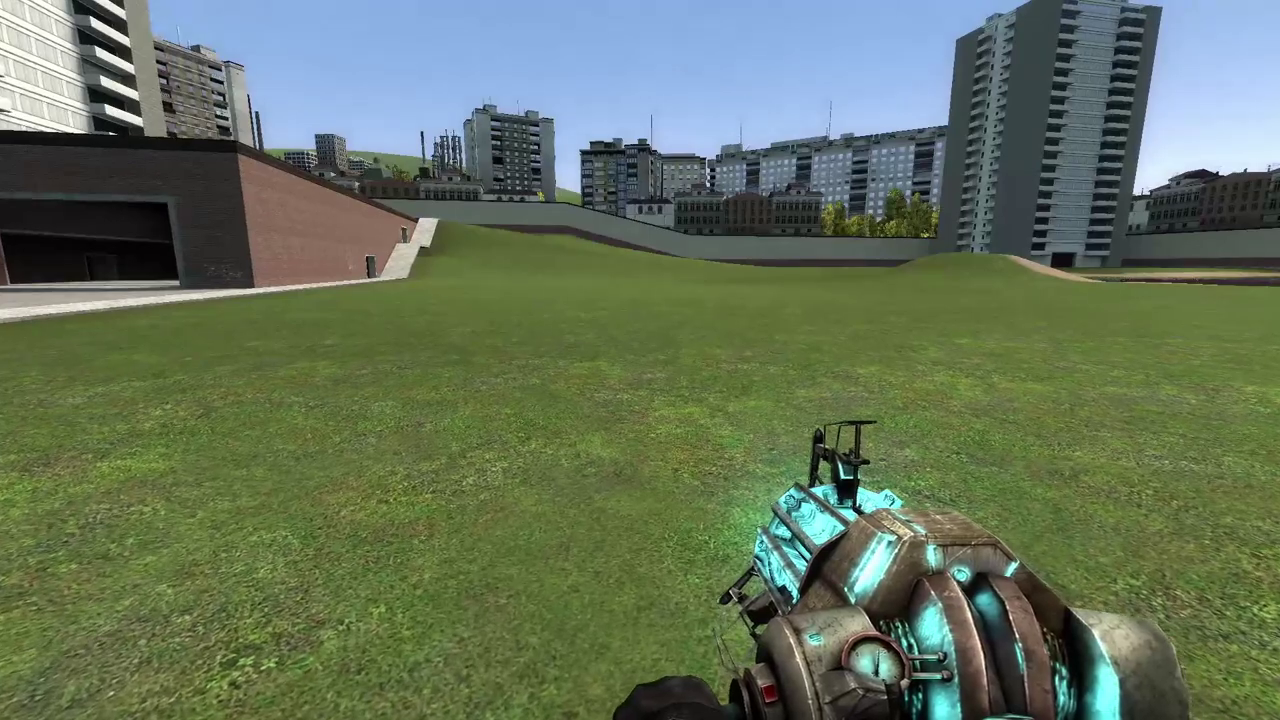
# - In the game map, walk across to the red and cream building and spray the BEANS image on its wall
pyautogui.press('w')
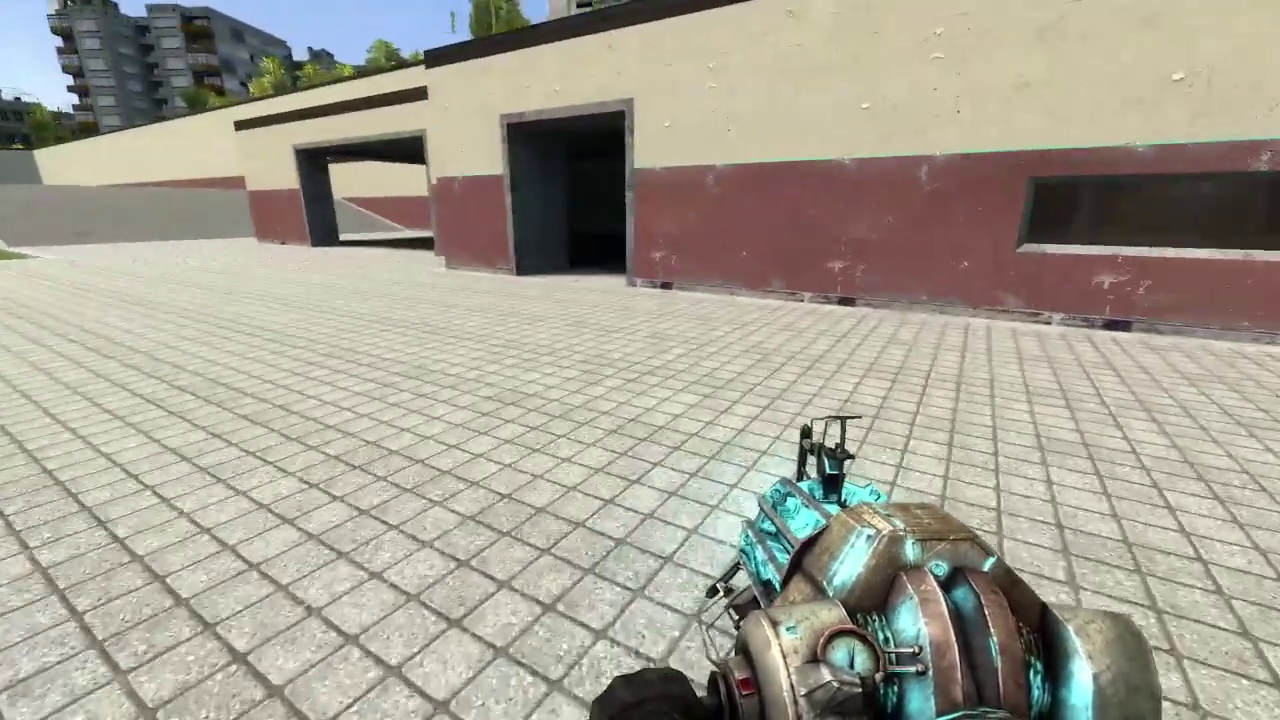
pyautogui.press('w')
pyautogui.press('t')
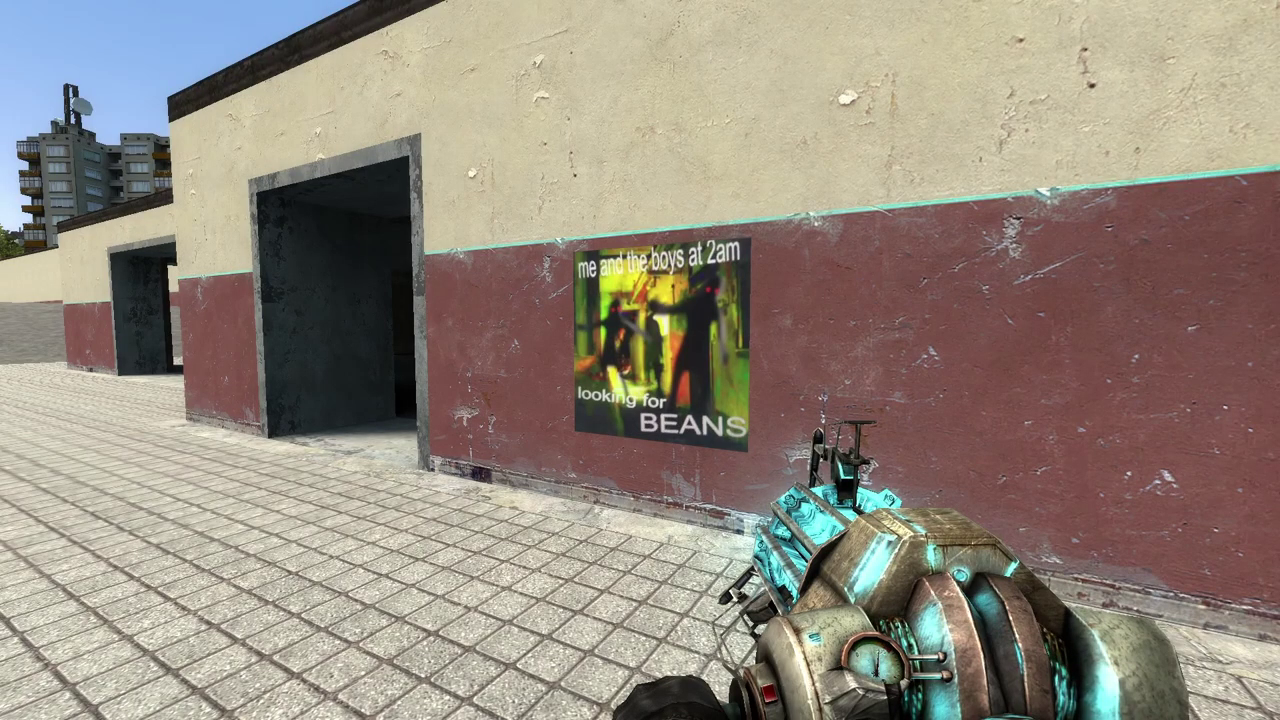
pyautogui.press('Tab')
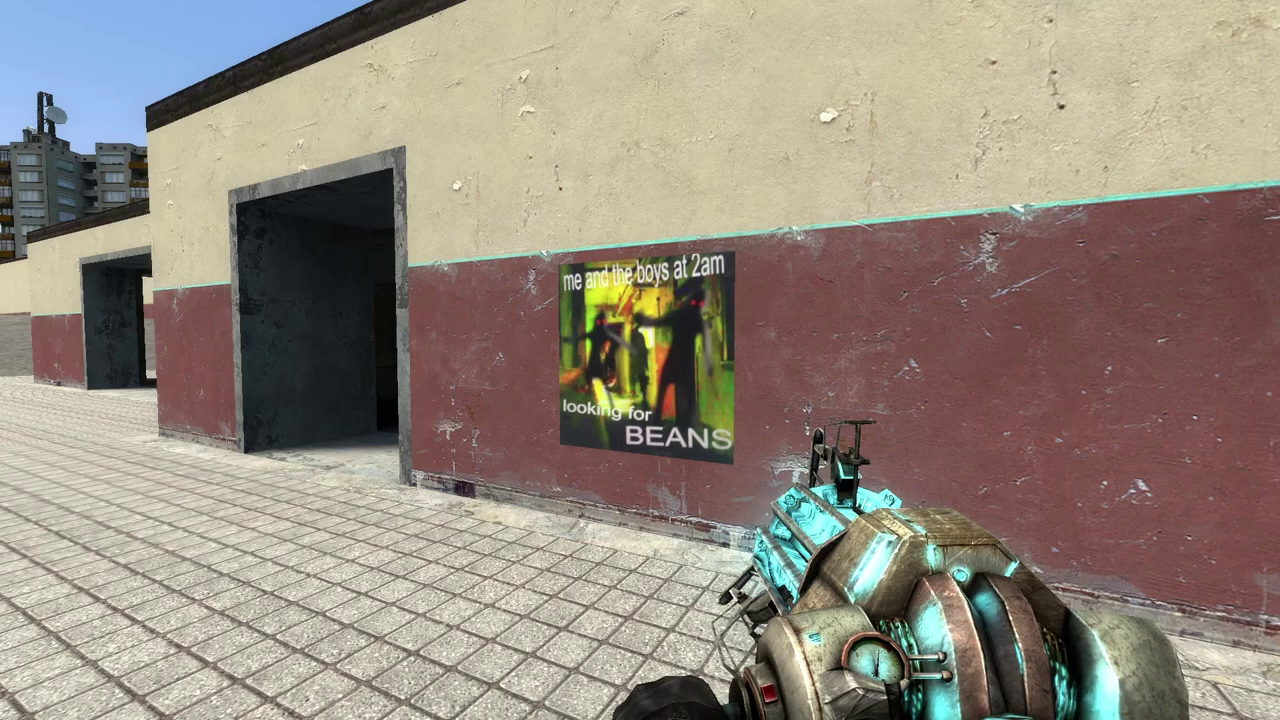
pyautogui.click(640, 360)
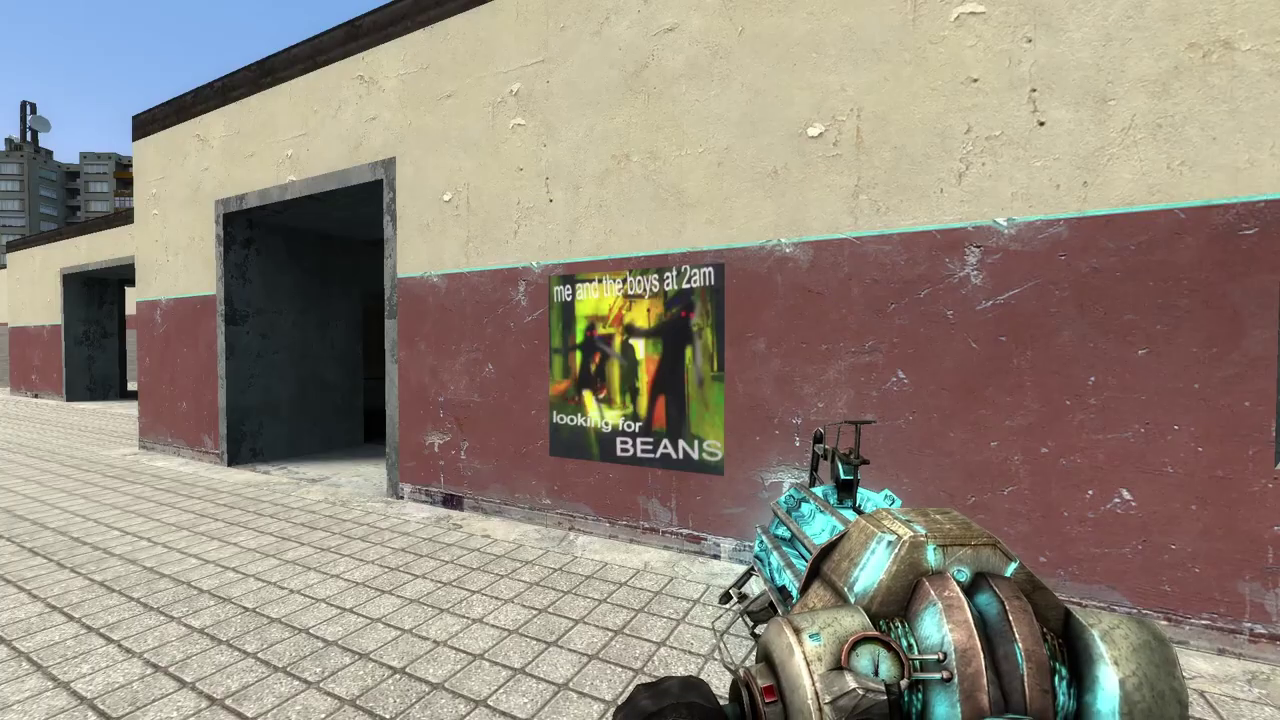